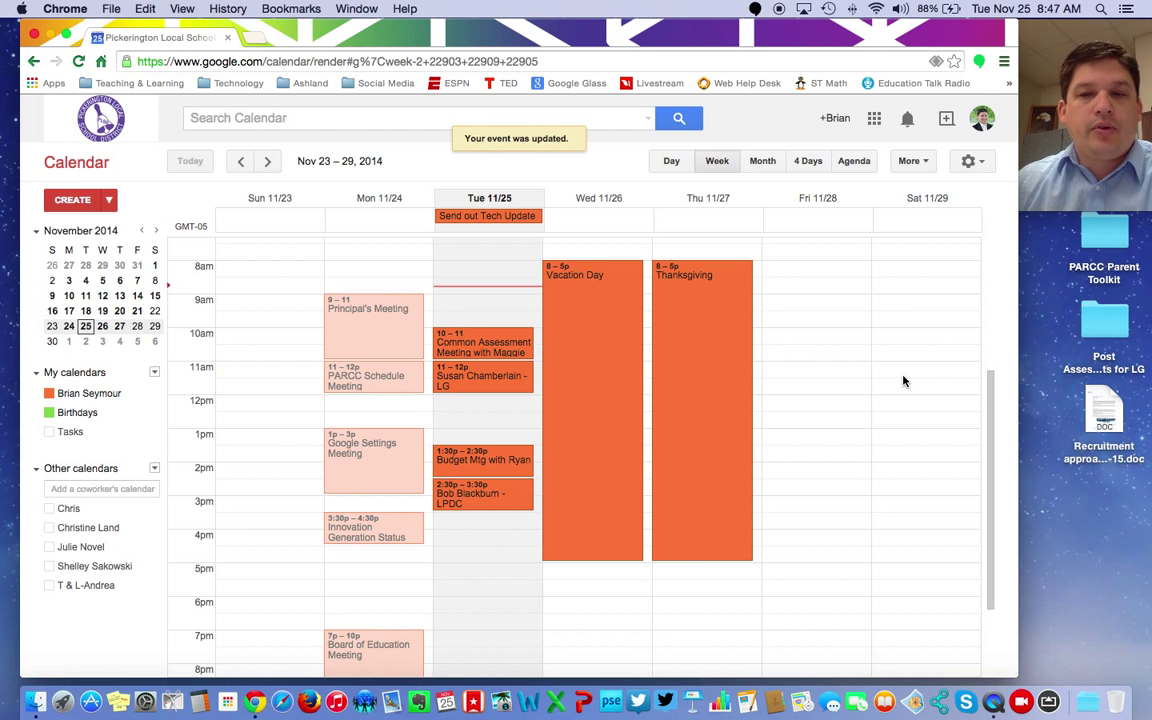
Step: Reload Calendar from the Google apps launcher, returning to the Nov 23–29, 2014 week
left_click(874, 120)
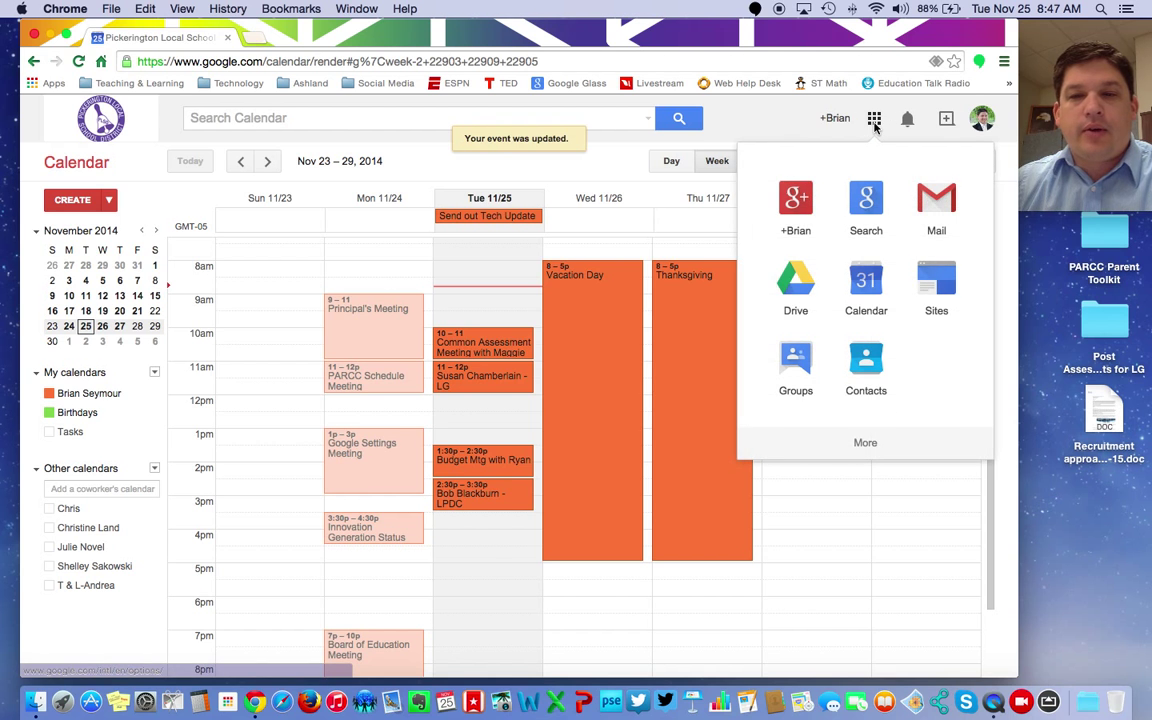
left_click(868, 288)
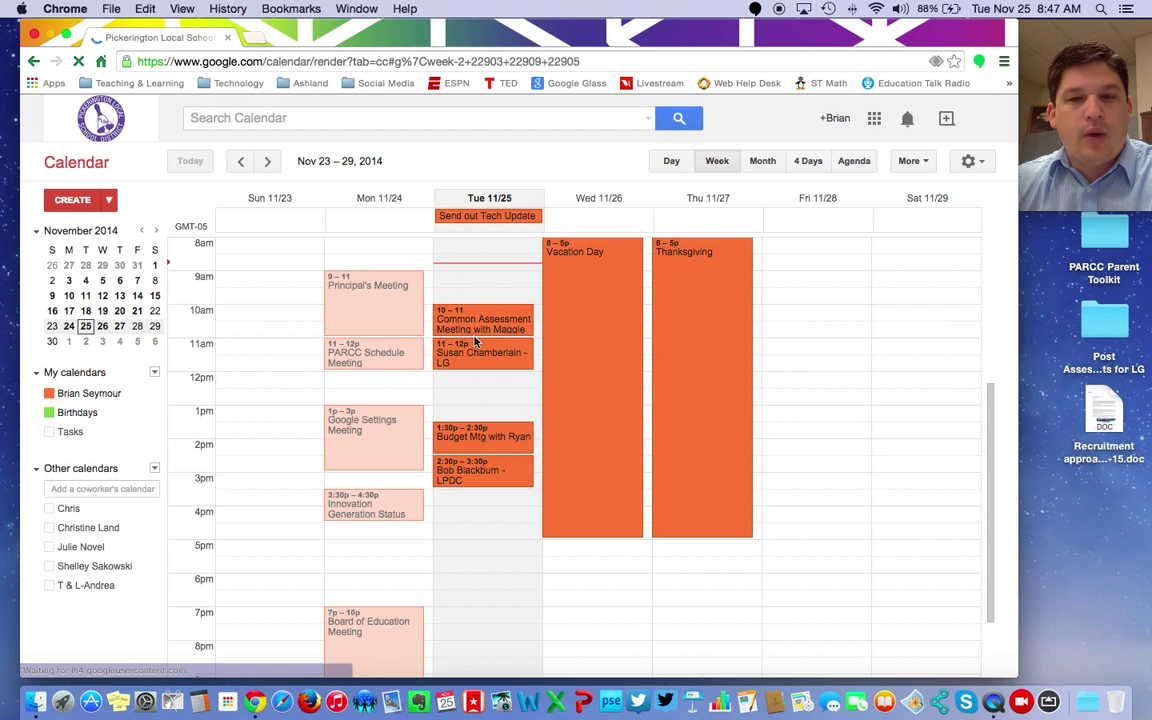
Step: Try the Day, Week, Month and 4 Days views in turn, ending on Agenda
left_click(670, 163)
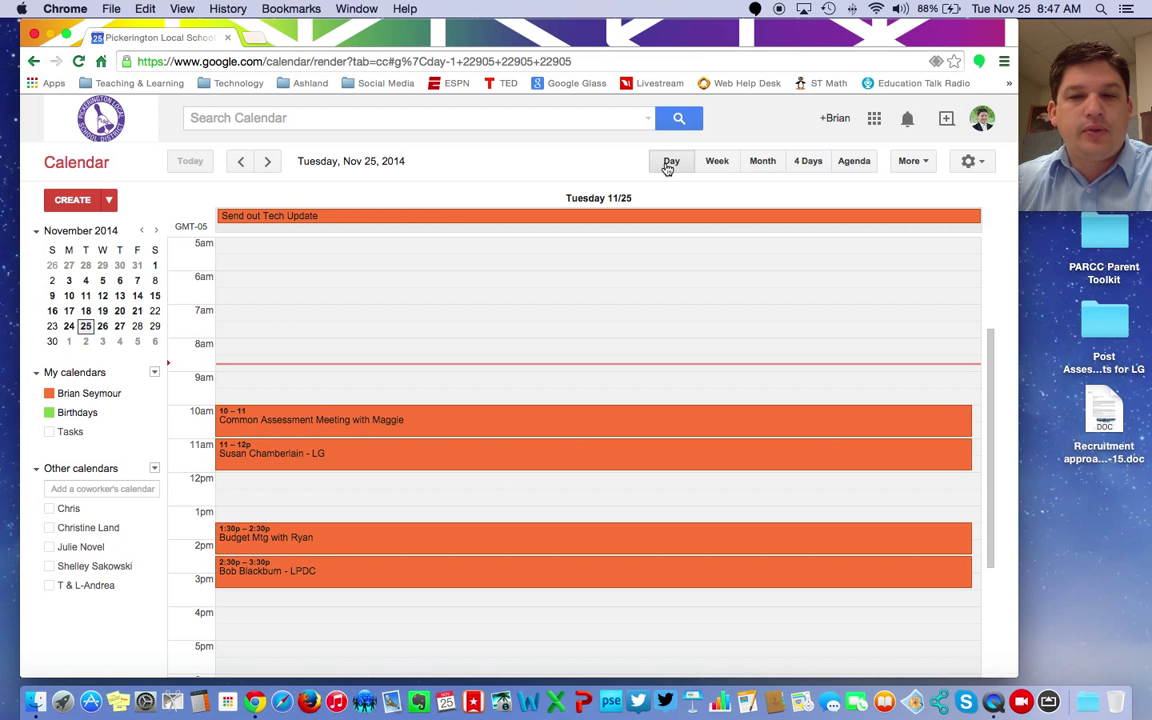
left_click(720, 163)
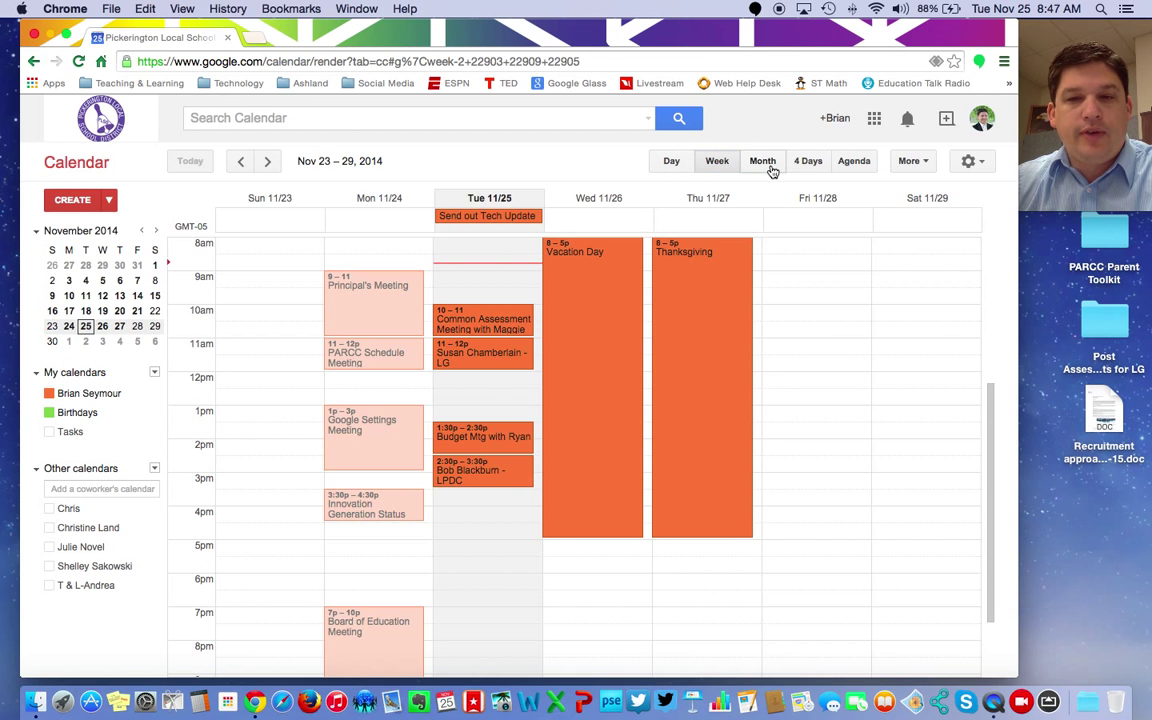
left_click(764, 166)
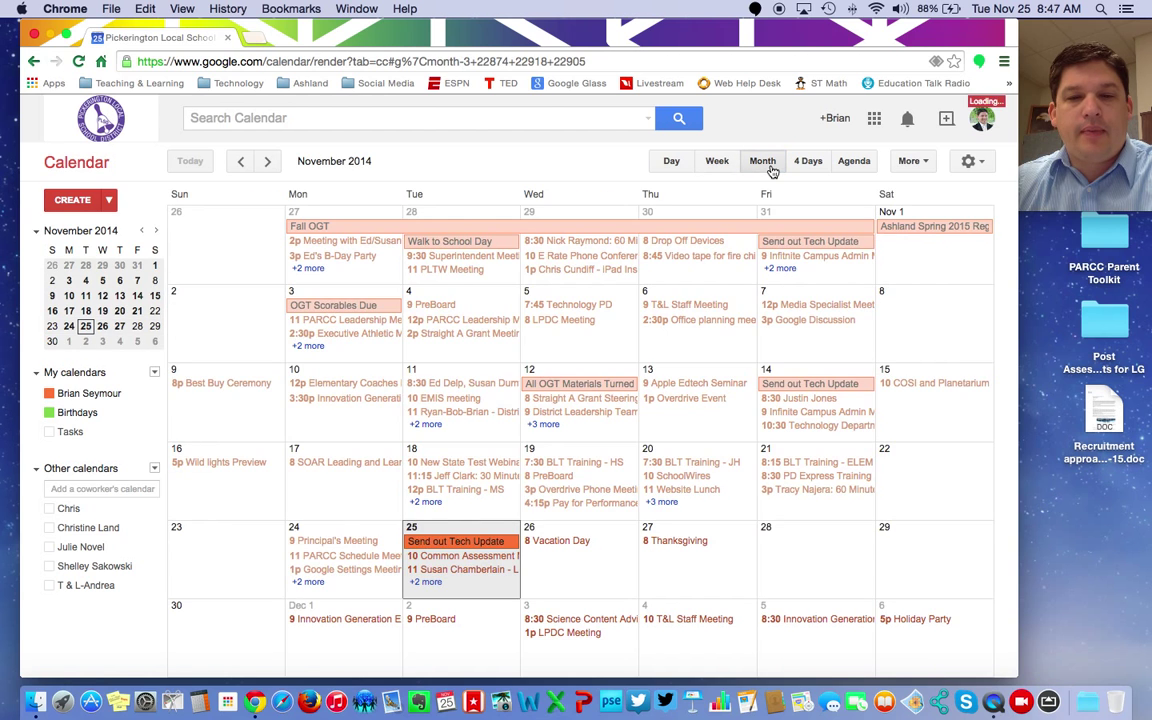
left_click(810, 166)
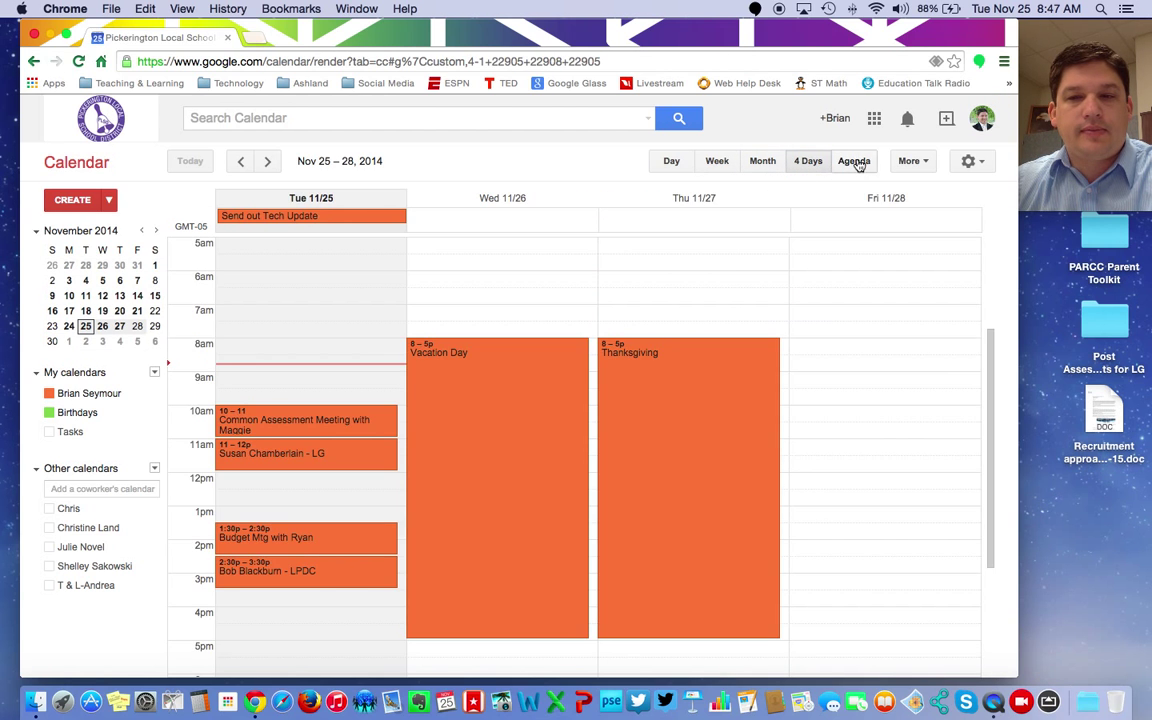
left_click(855, 165)
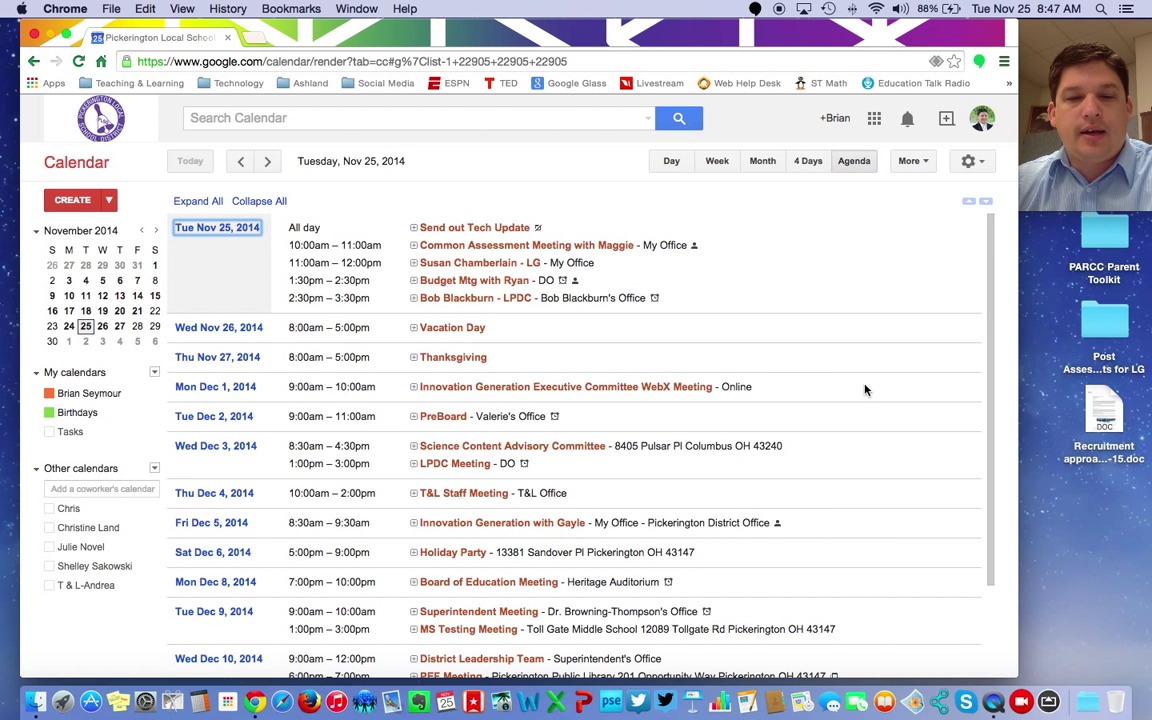
Step: Scroll the agenda list from Nov 25, then look at the More menu without choosing anything
scroll(866, 390, "down", 3)
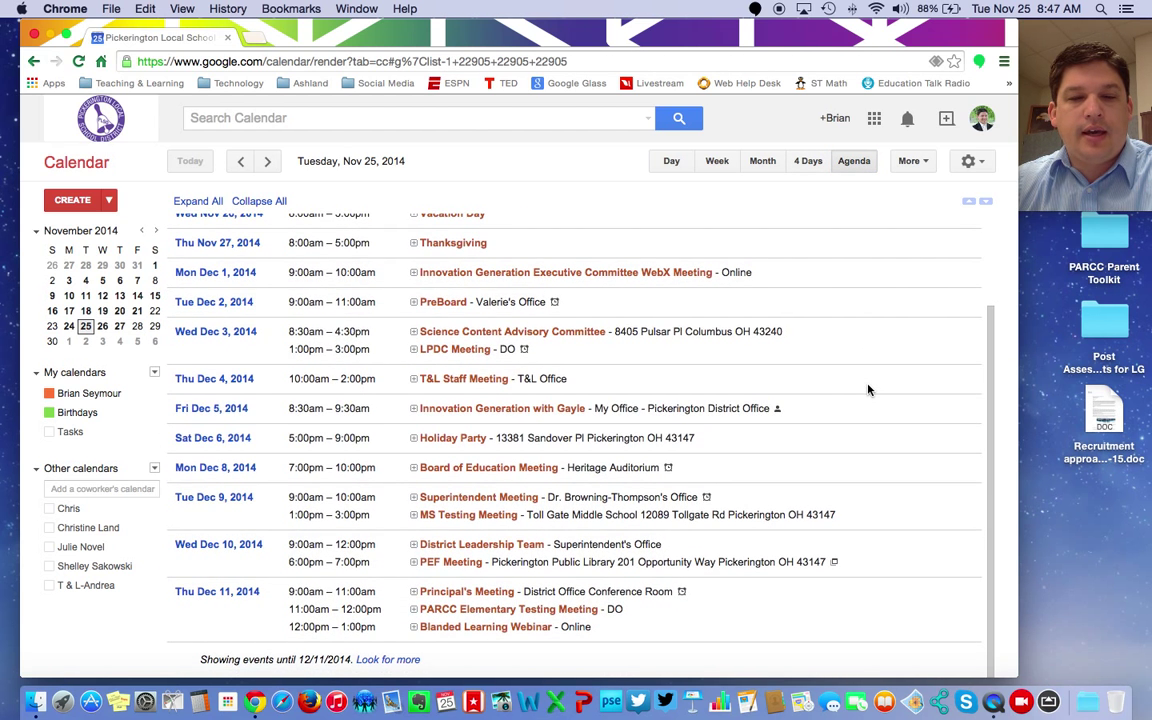
scroll(866, 390, "up", 3)
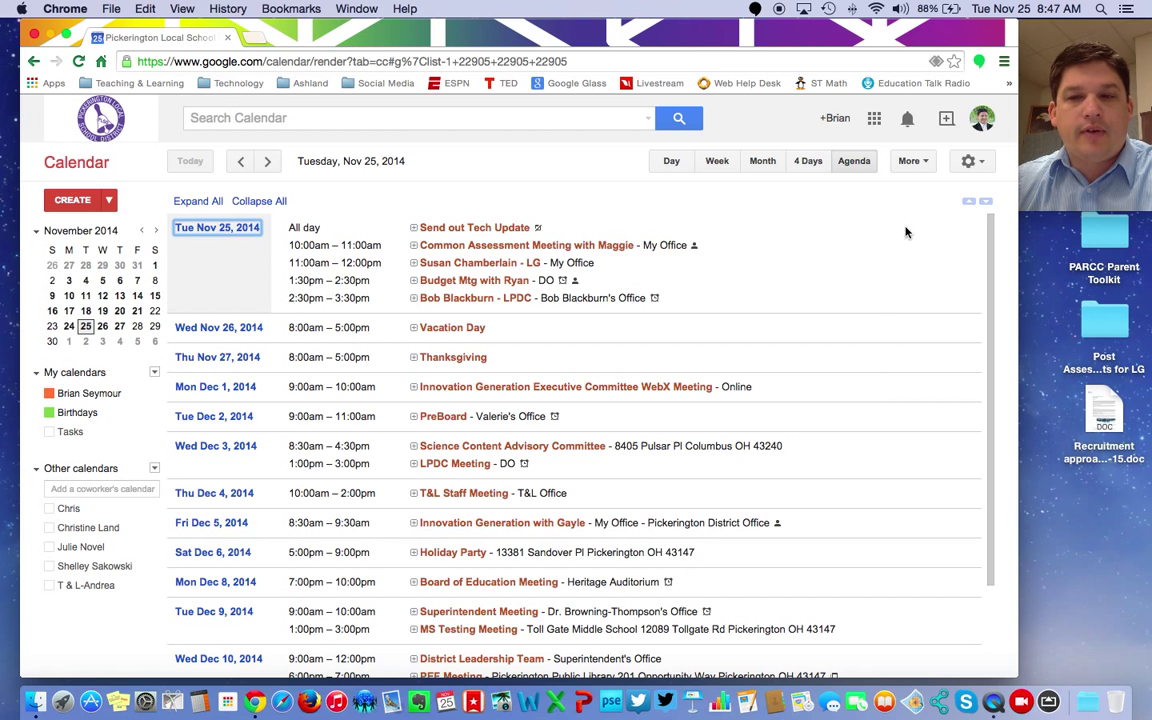
left_click(914, 161)
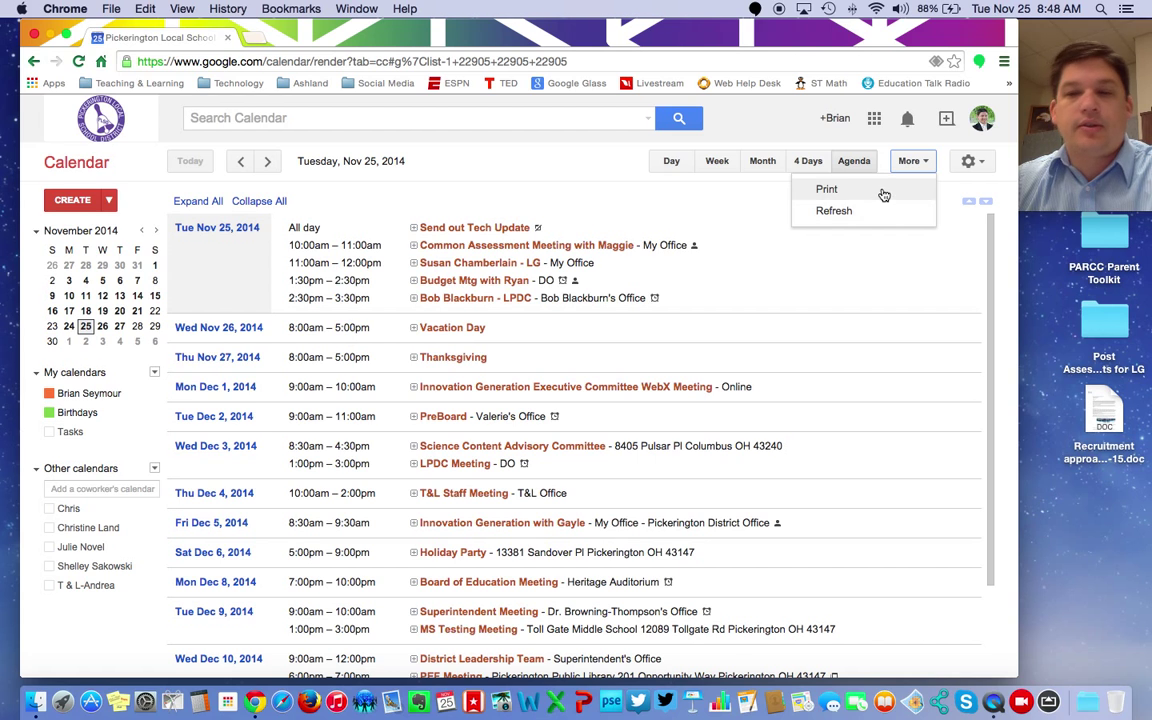
left_click(879, 270)
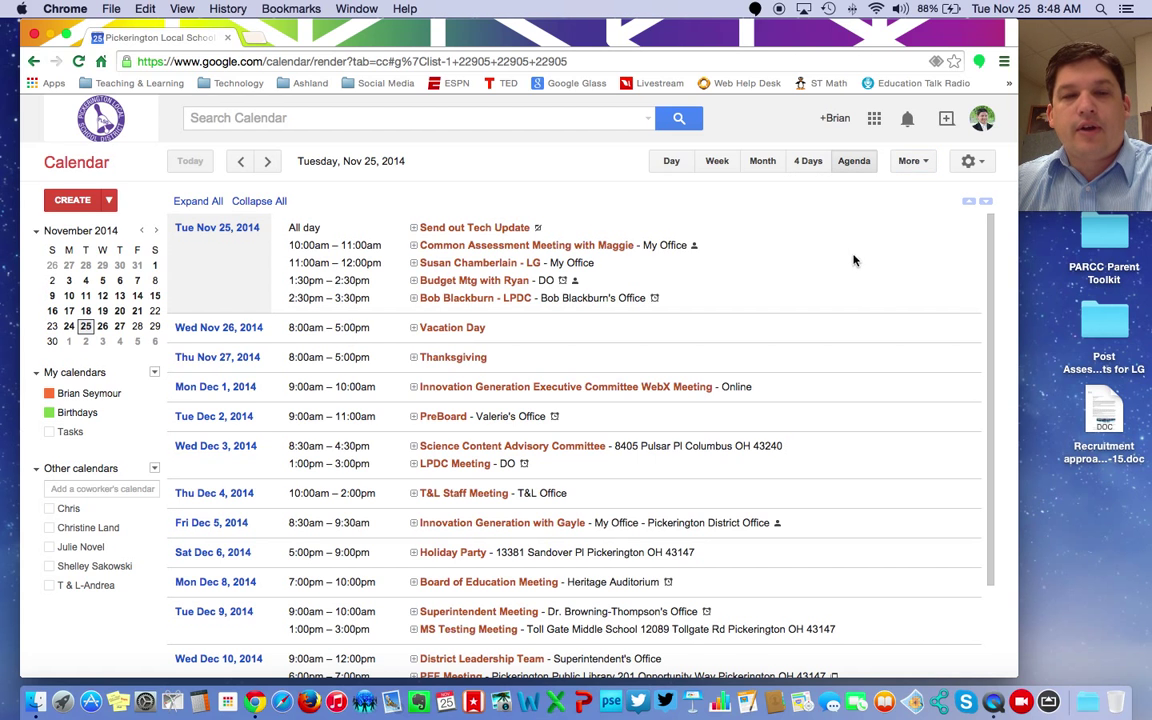
Step: Return to Week view, advance three weeks to Dec 14–20, then jump back to today
left_click(725, 164)
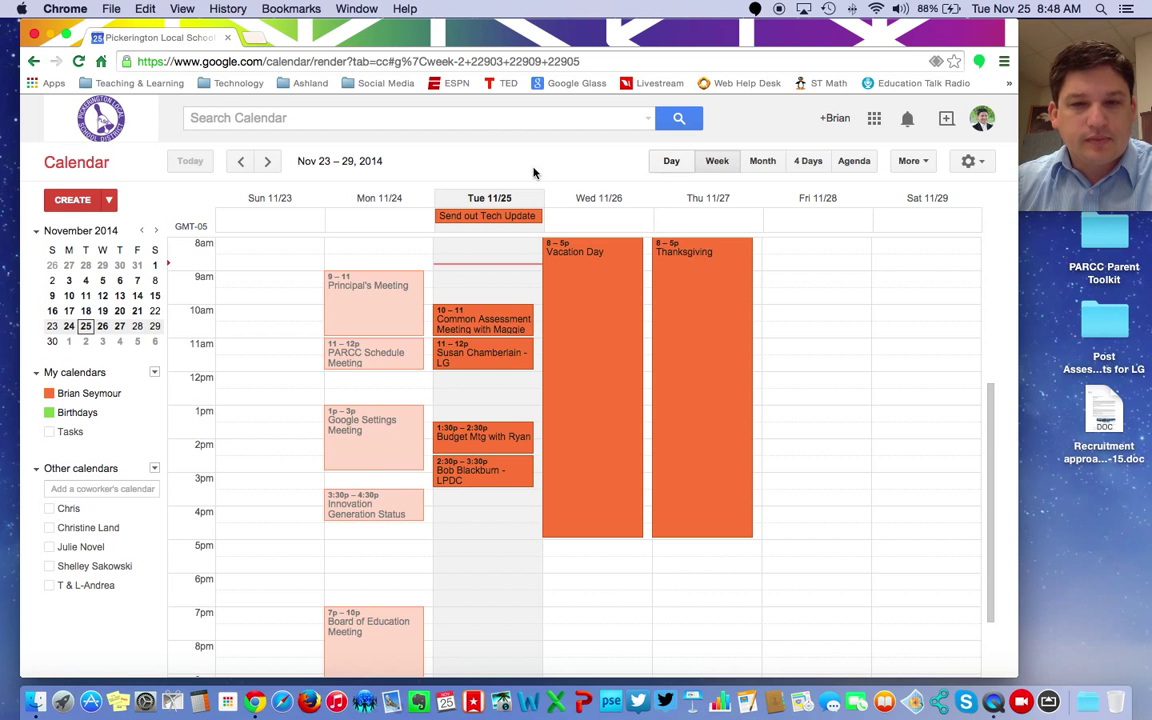
left_click(268, 162)
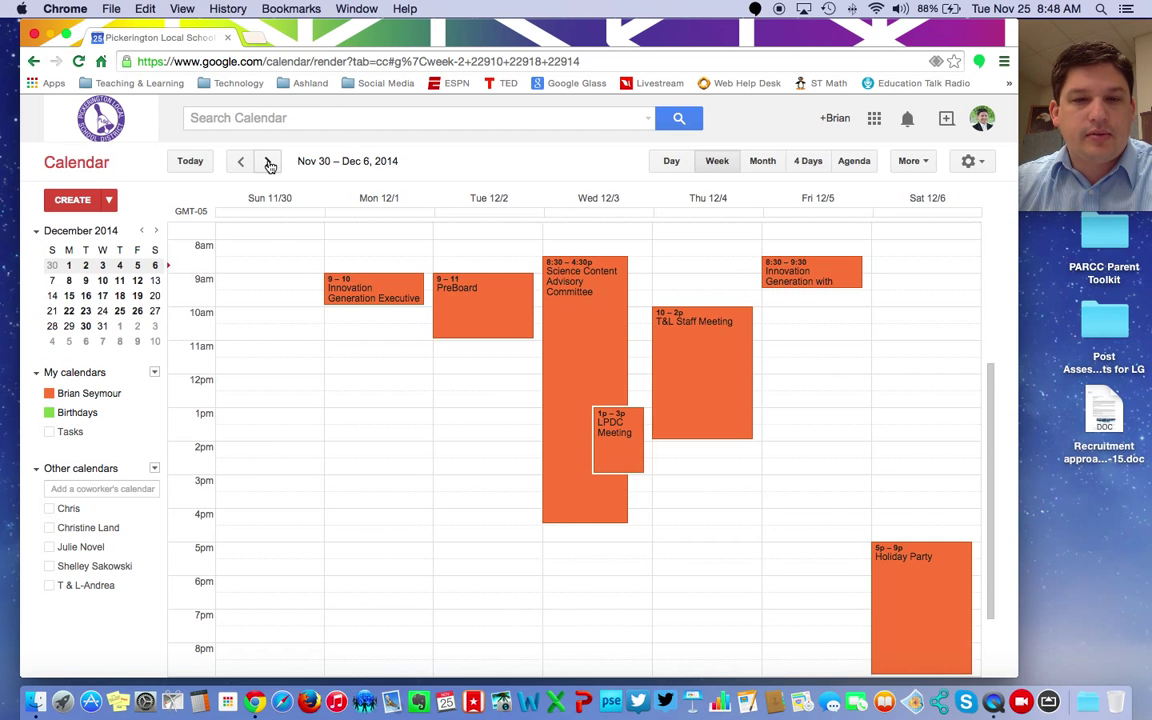
left_click(268, 162)
left_click(268, 162)
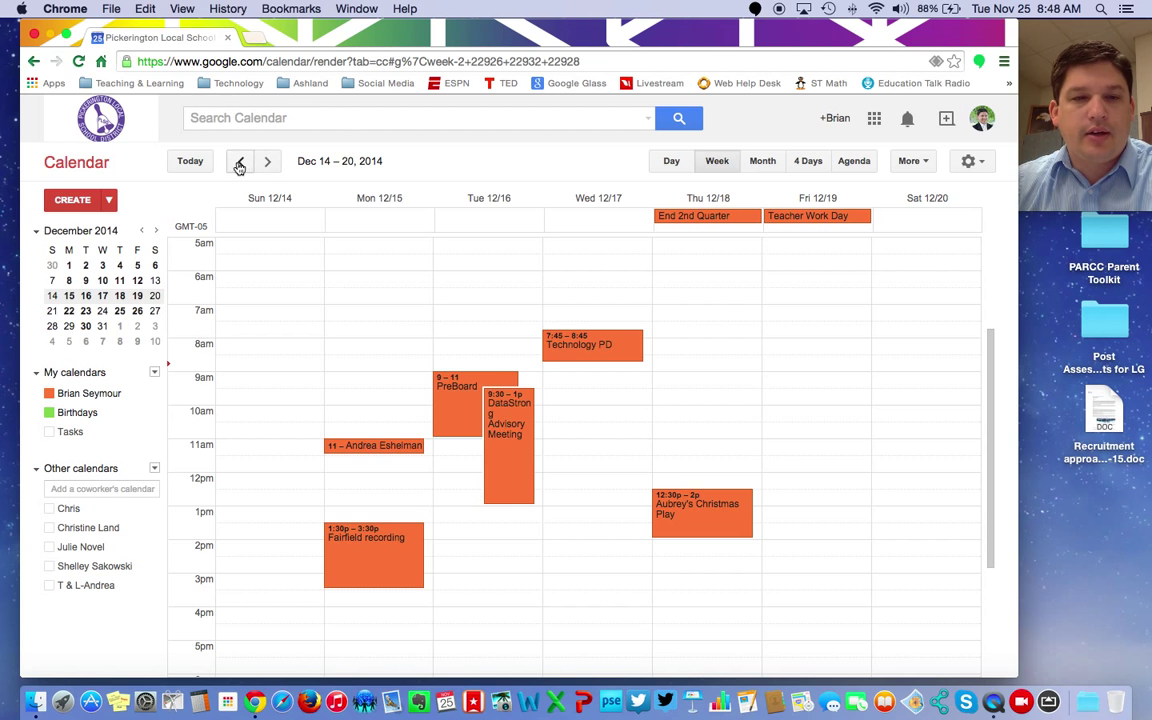
left_click(190, 163)
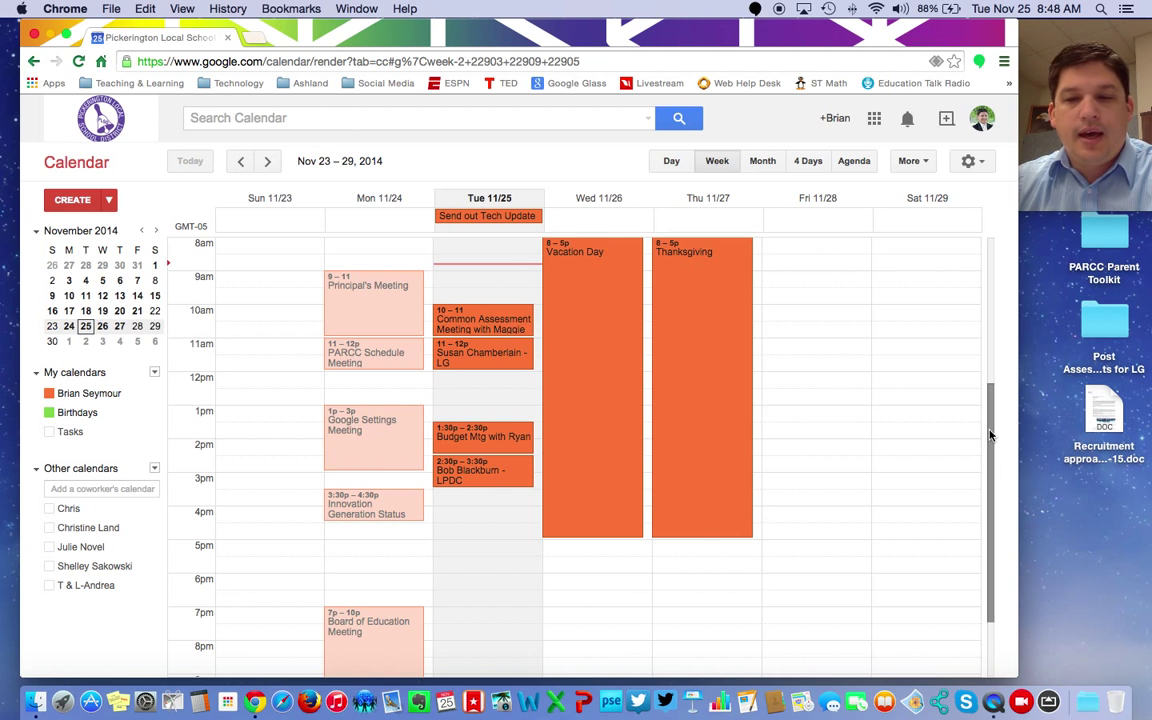
mouse_move(990, 432)
left_mouse_down()
mouse_move(987, 302)
mouse_move(985, 535)
mouse_move(996, 382)
mouse_move(995, 416)
left_mouse_up()
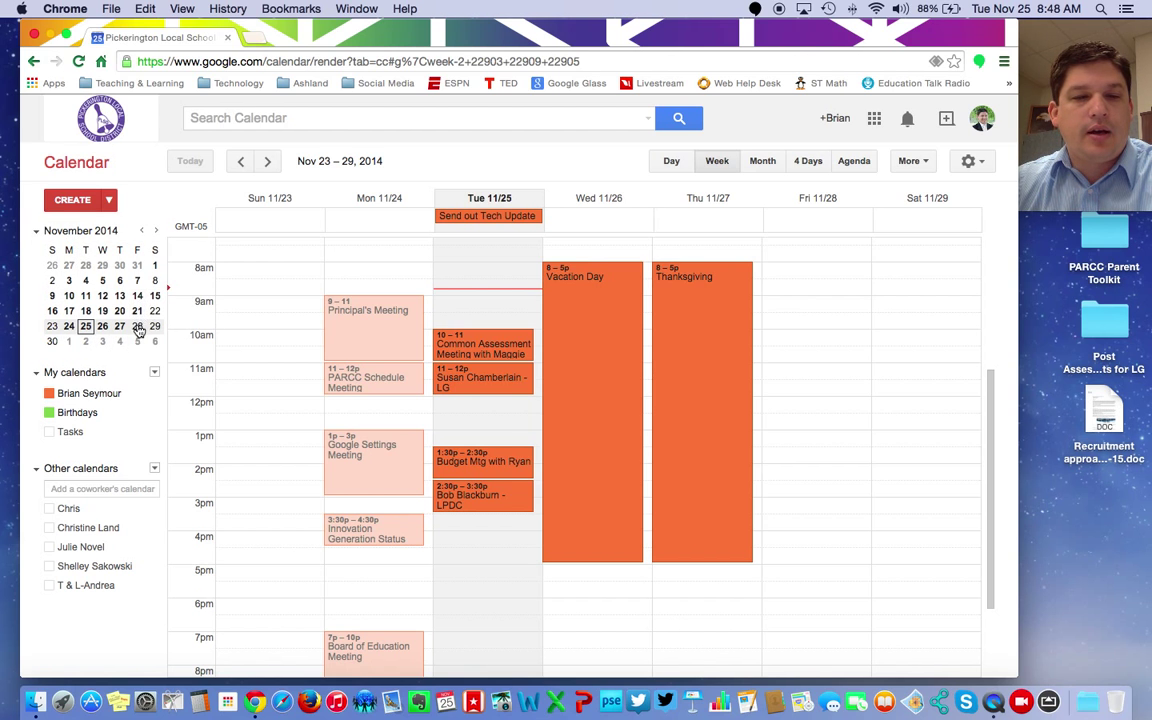
Step: Jump to Dec 11's week via the mini calendar, return to today, and collapse the mini calendar
left_click(155, 231)
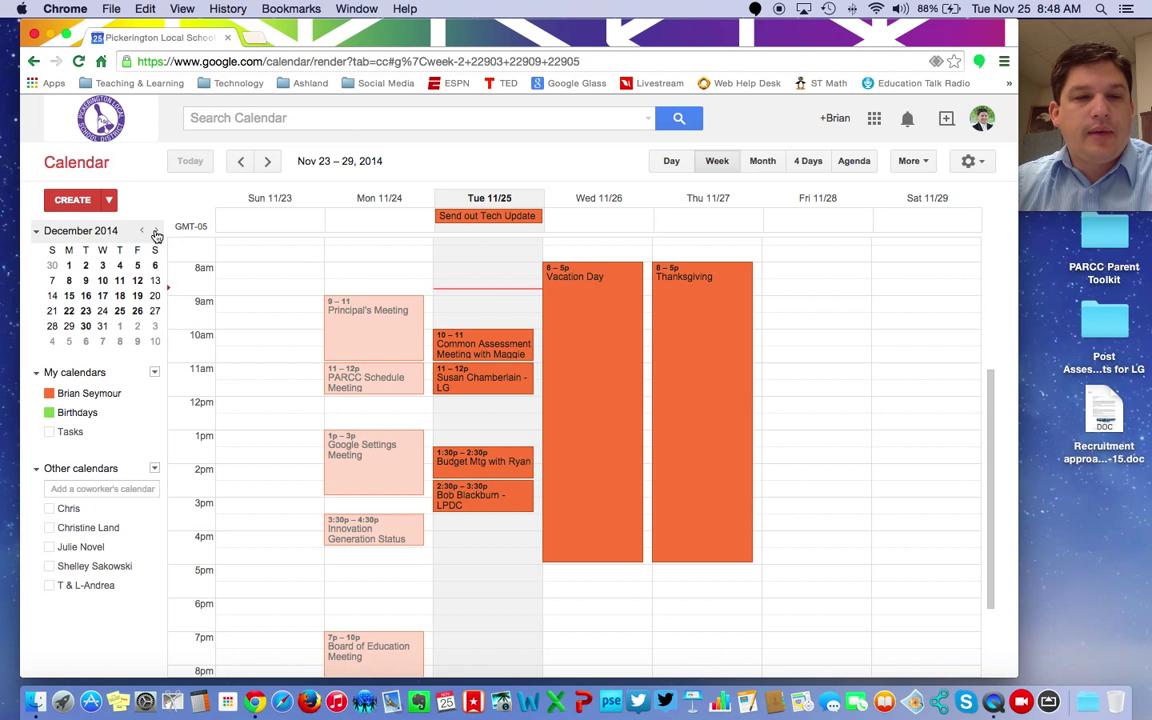
left_click(120, 282)
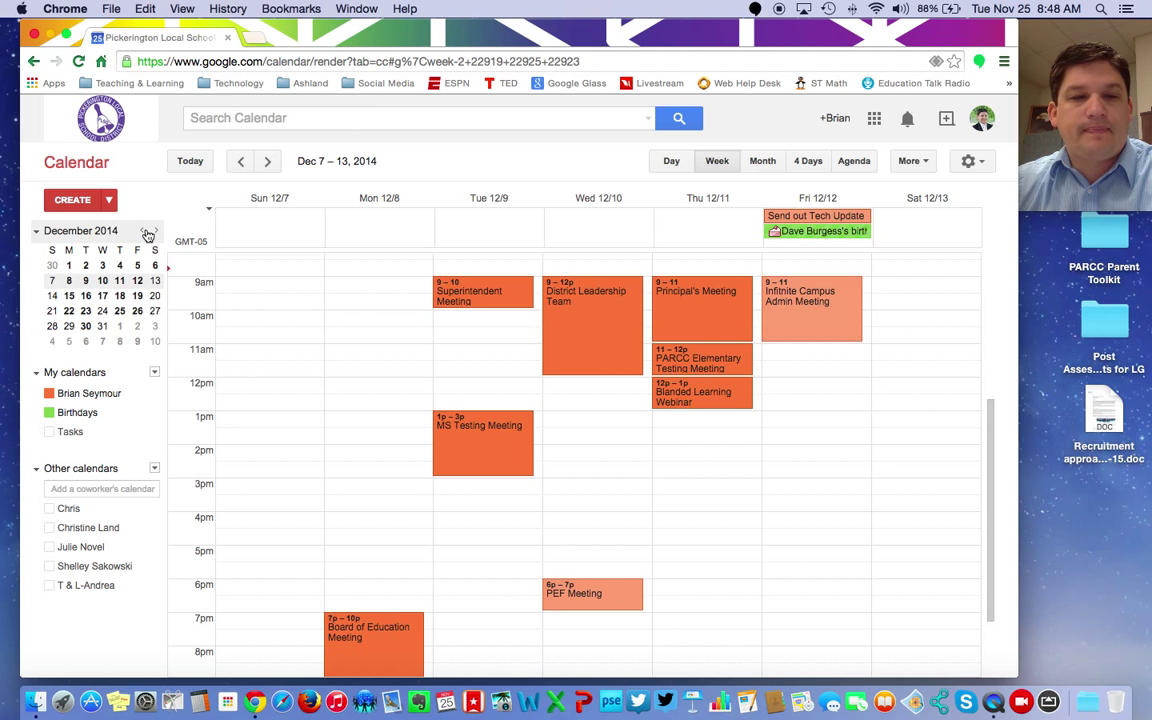
left_click(190, 161)
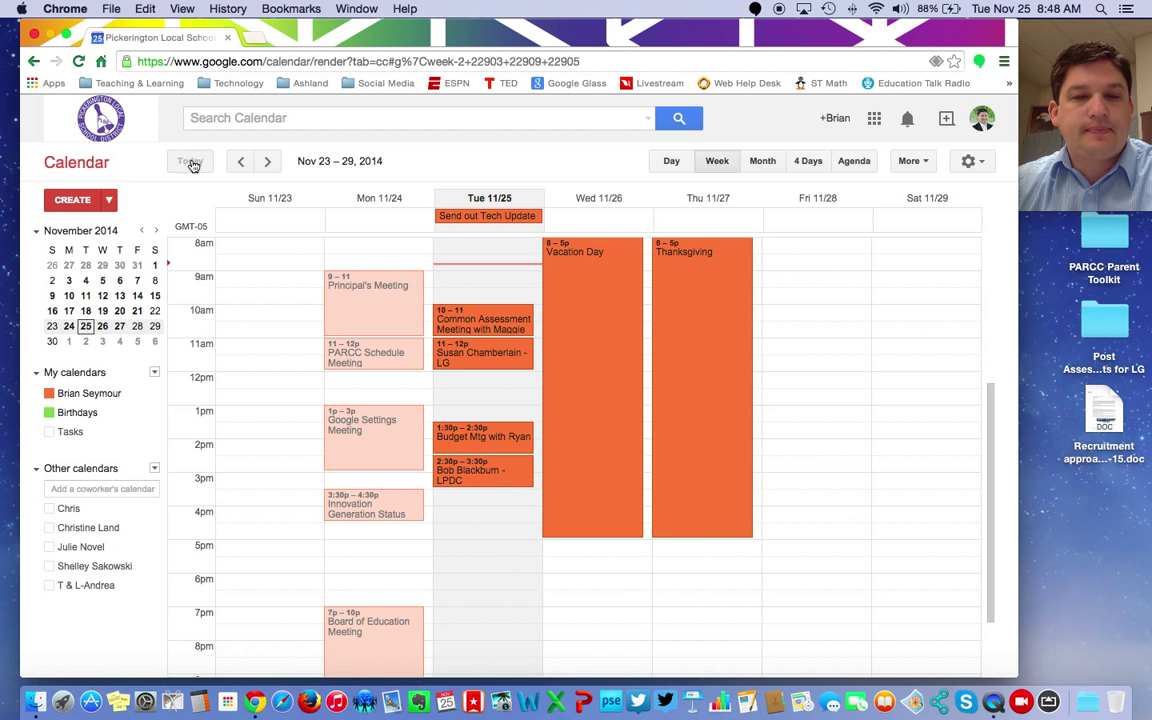
left_click(37, 231)
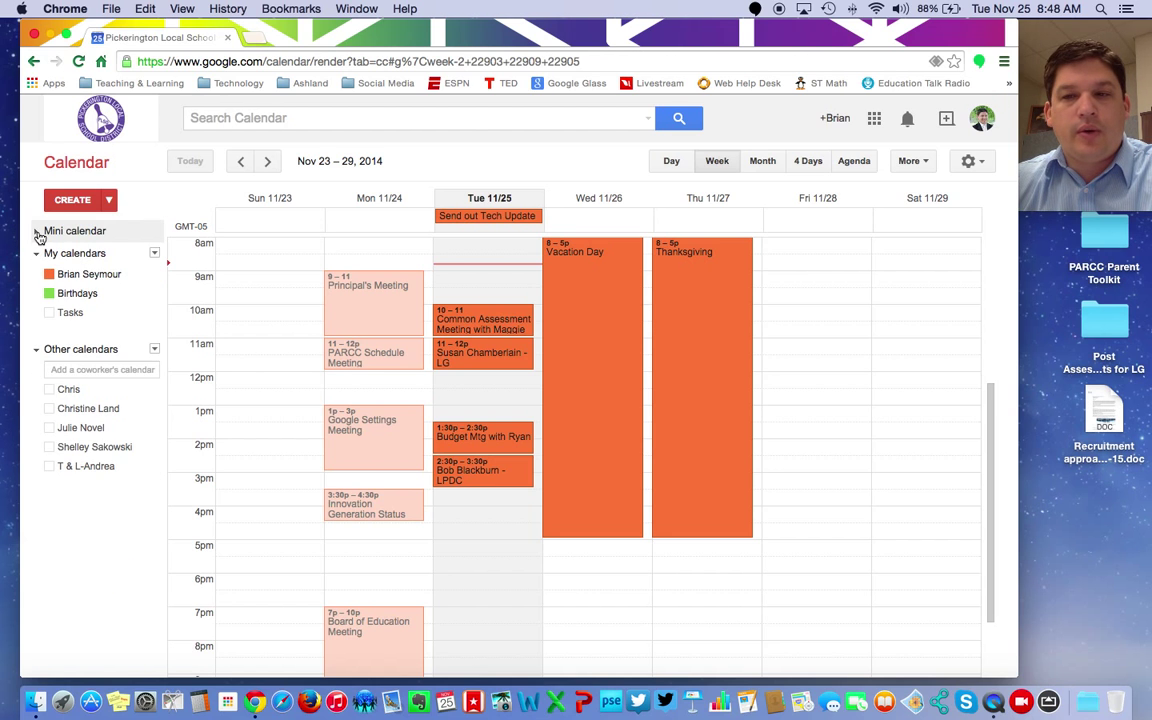
Step: Re-expand the mini calendar, hide Birthdays, and toggle the Tasks list on and off
left_click(38, 233)
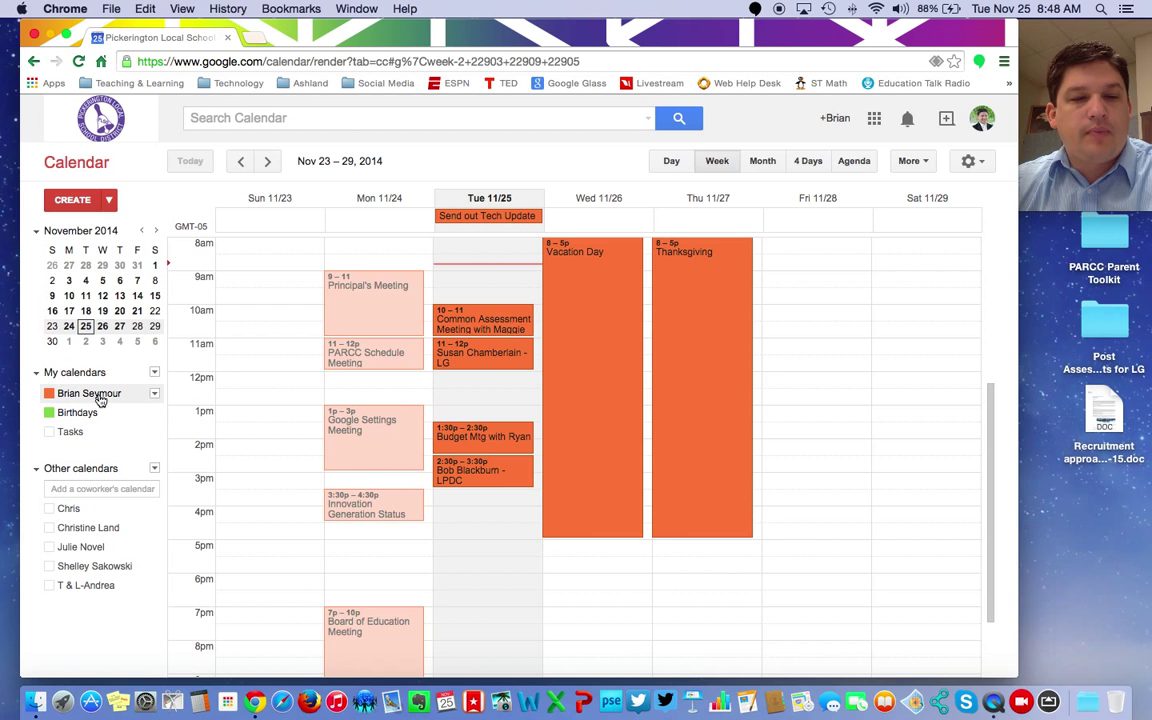
left_click(49, 413)
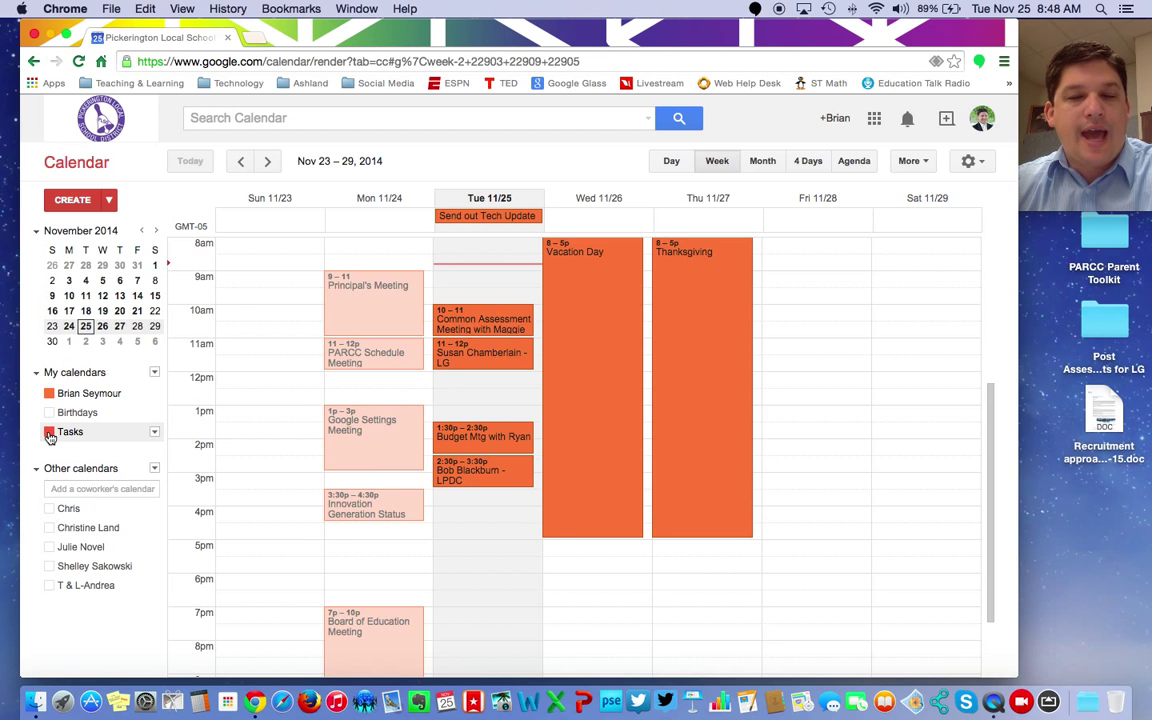
left_click(49, 432)
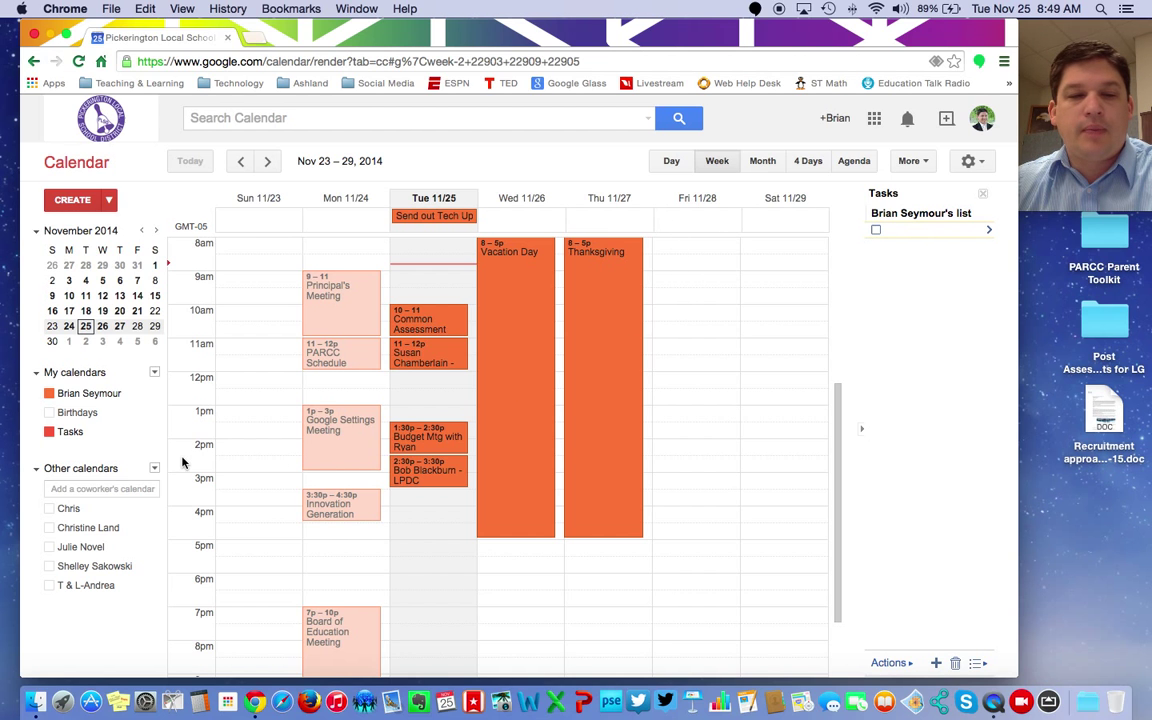
left_click(49, 431)
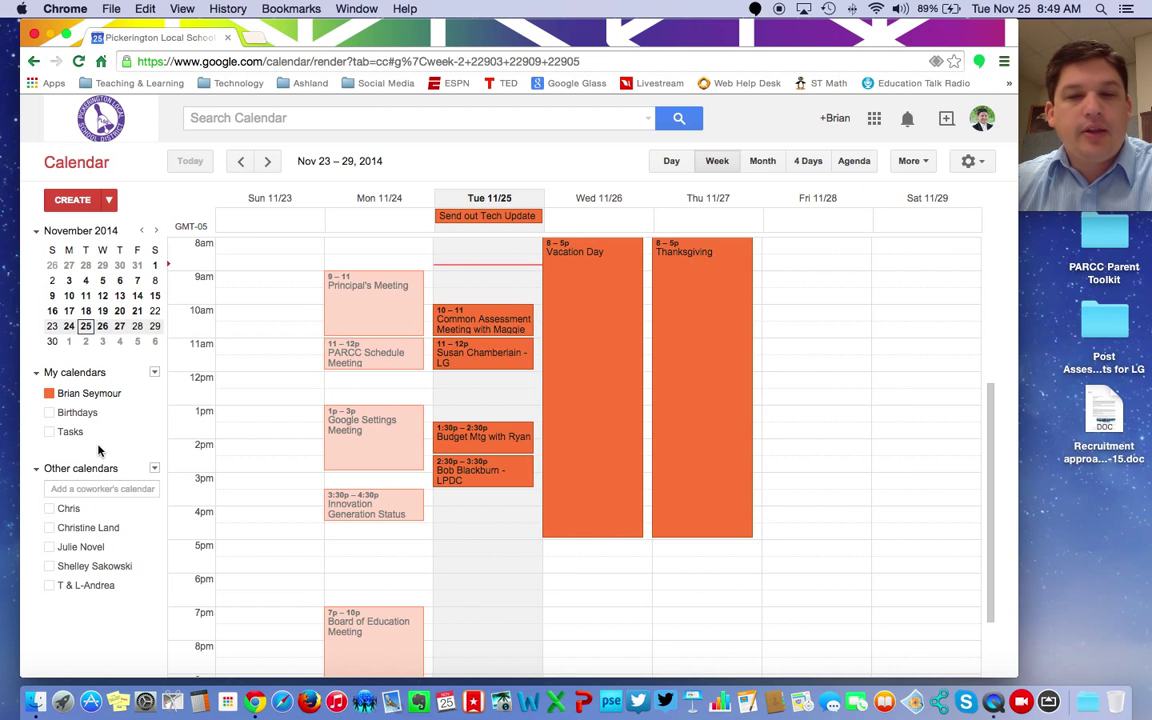
Step: Toggle the coworker calendars, leaving the T & L calendar with VE BLT events hidden
left_click(76, 509)
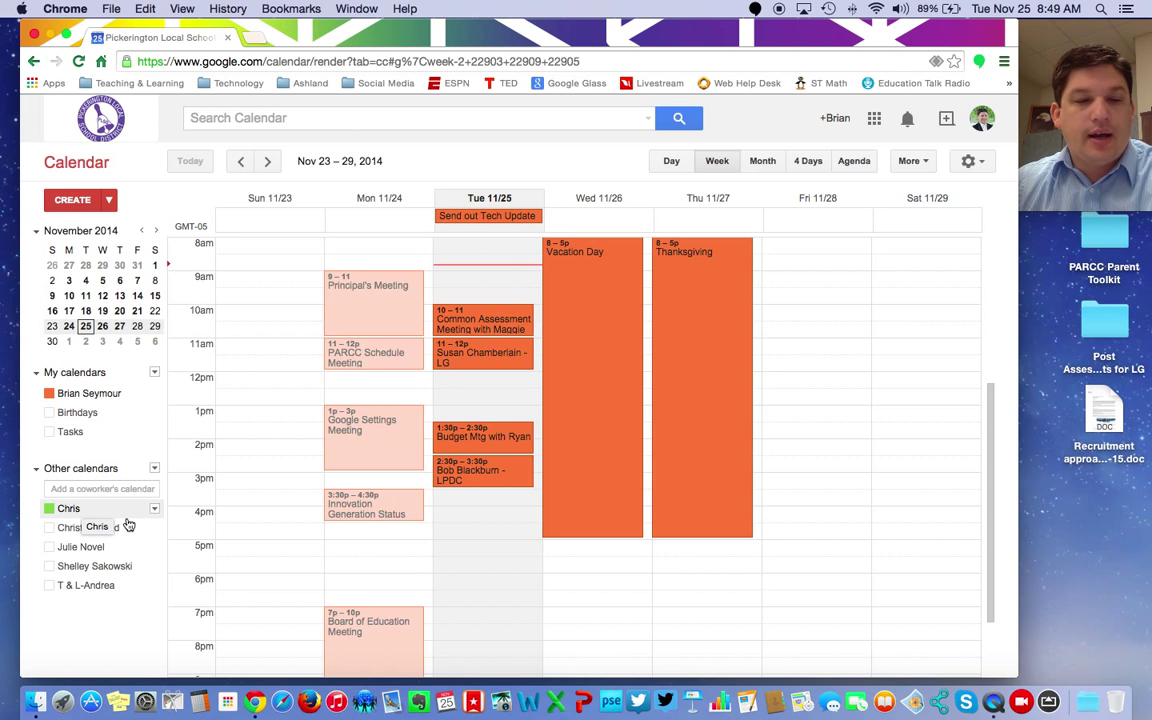
left_click(80, 509)
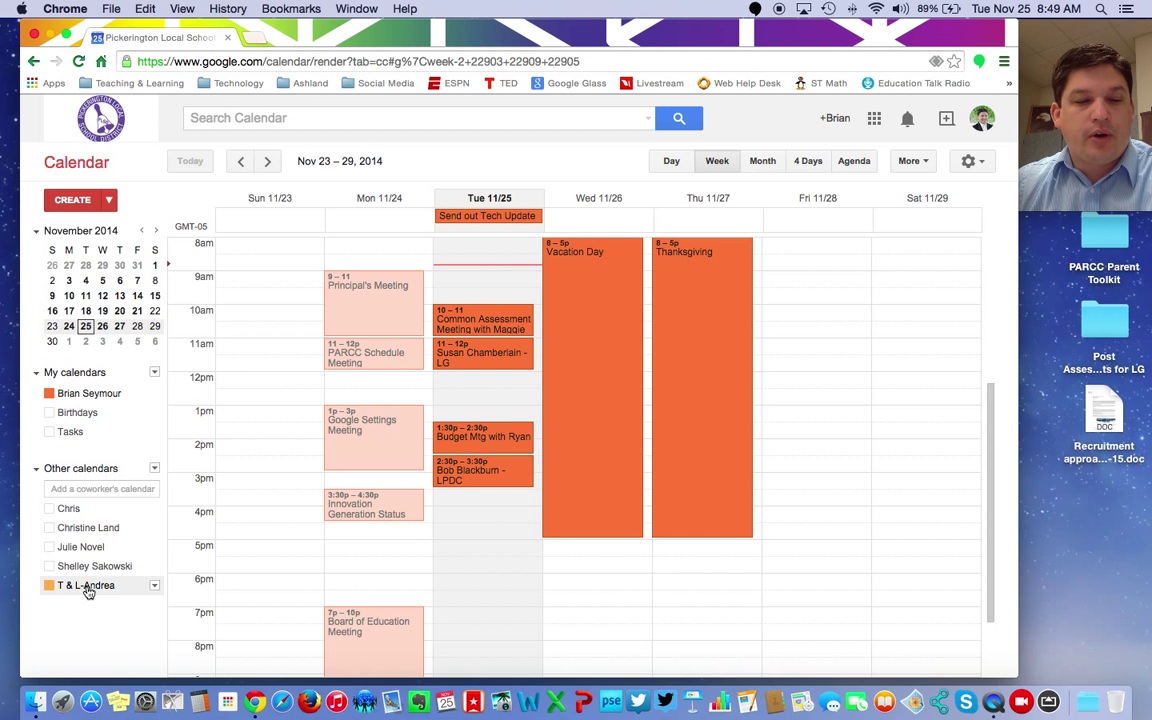
left_click(48, 589)
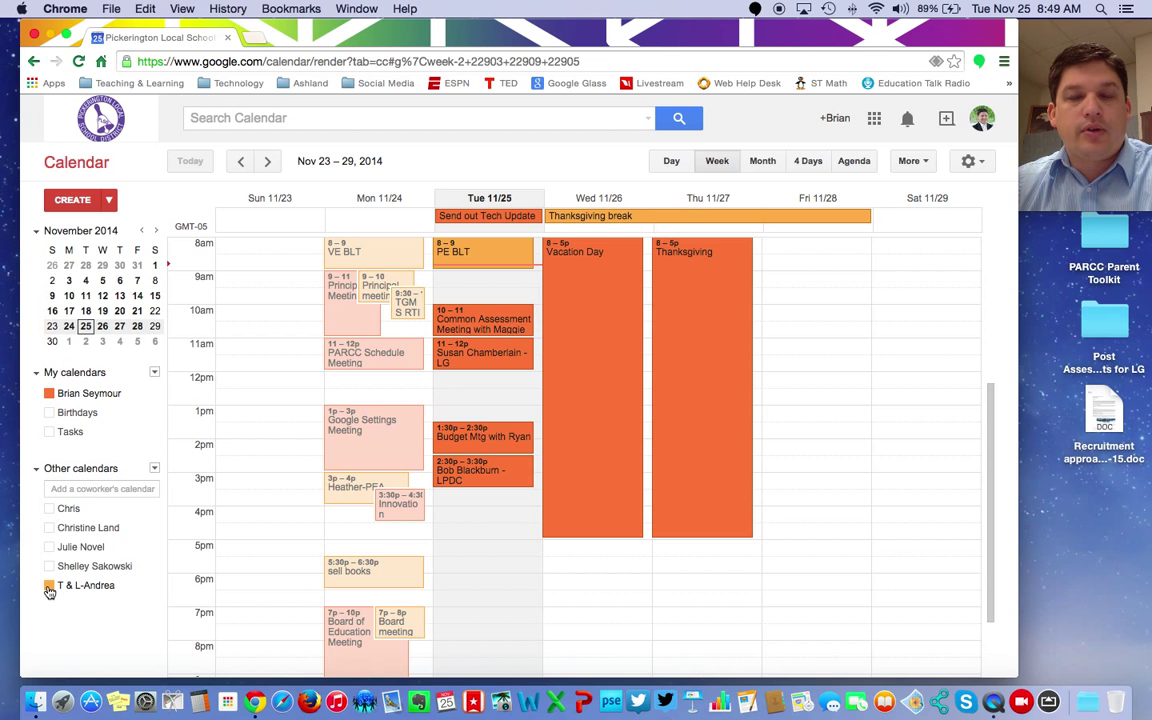
left_click(49, 587)
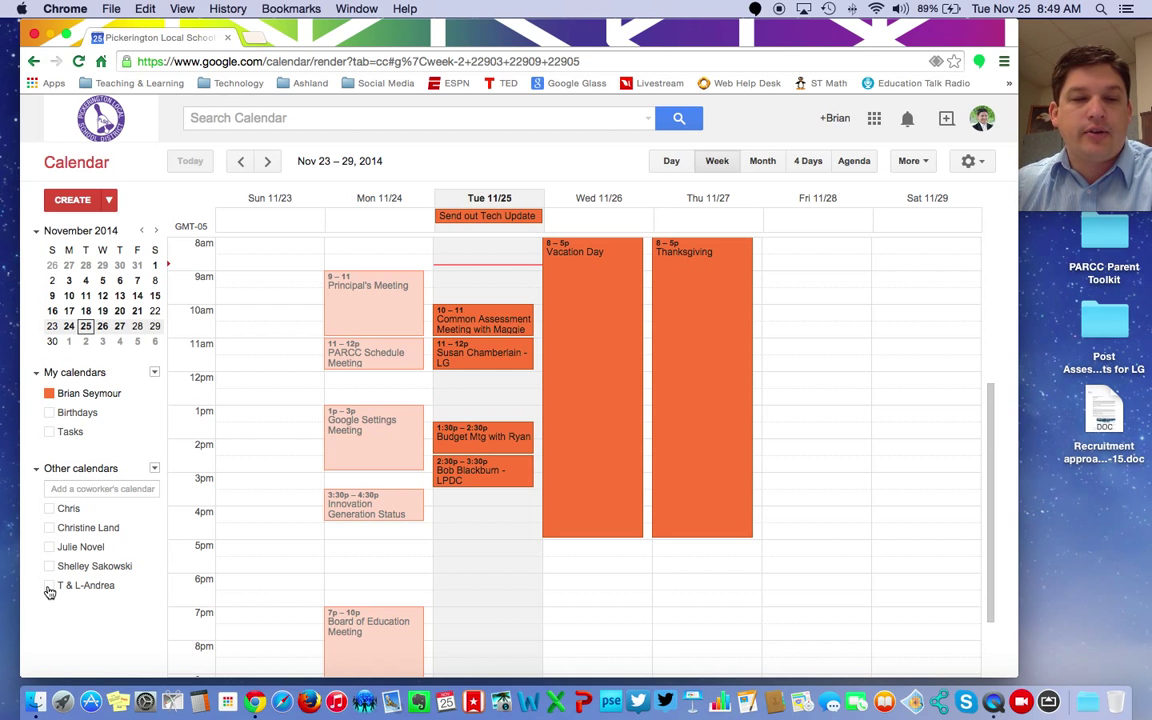
left_click(155, 374)
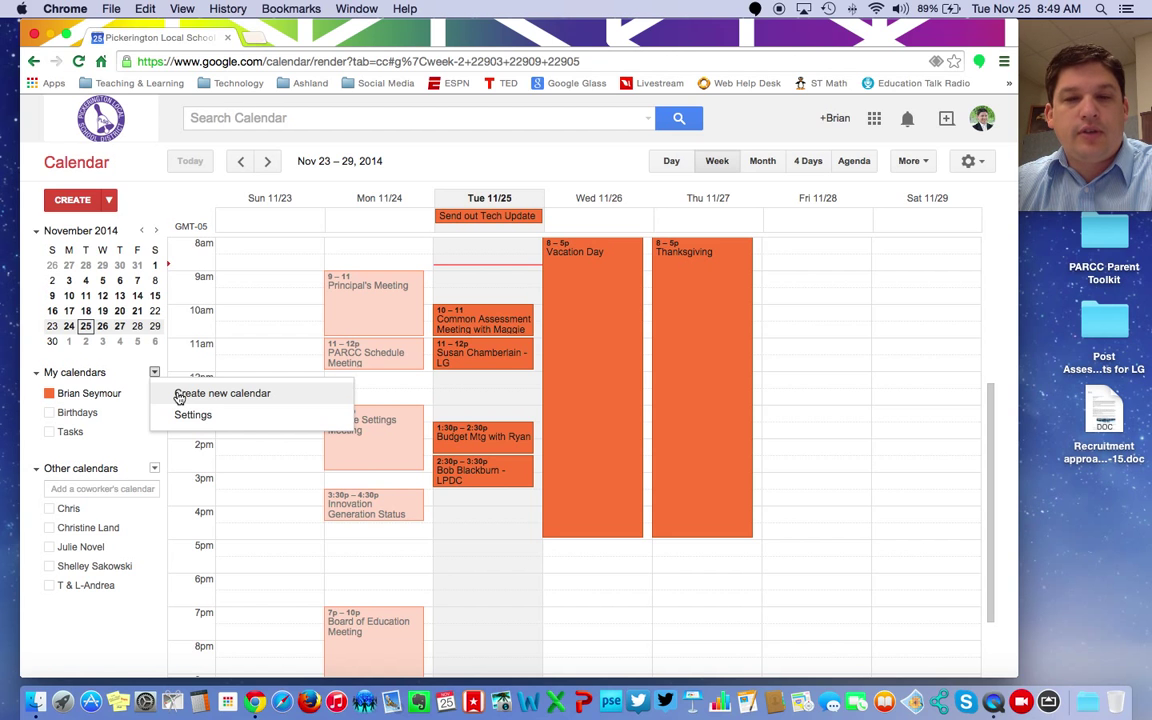
left_click(154, 372)
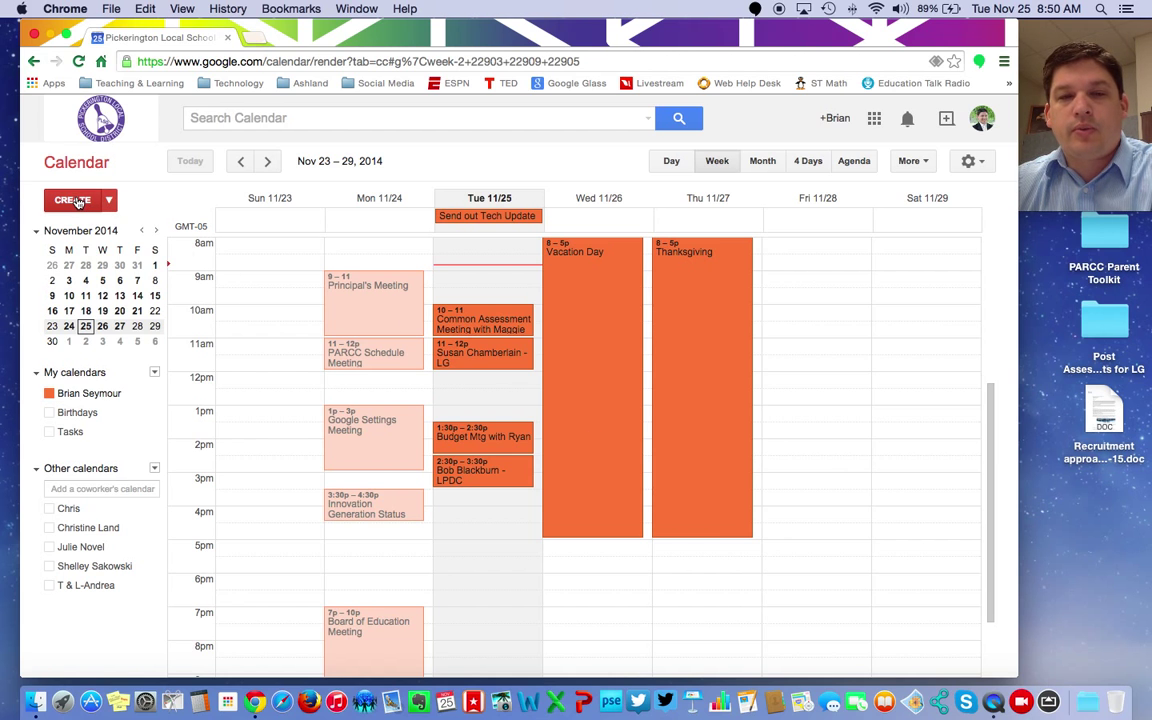
Step: Create a new event titled as a meeting with the colleague, starting at 10:00am
left_click(77, 201)
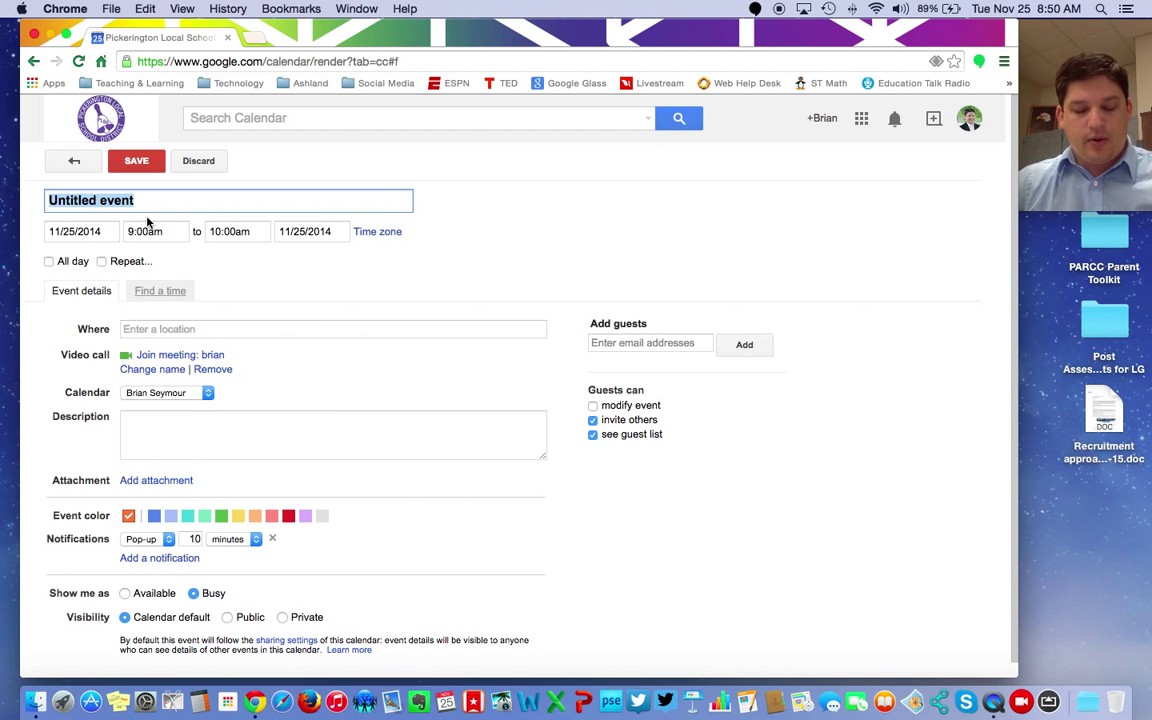
type("M")
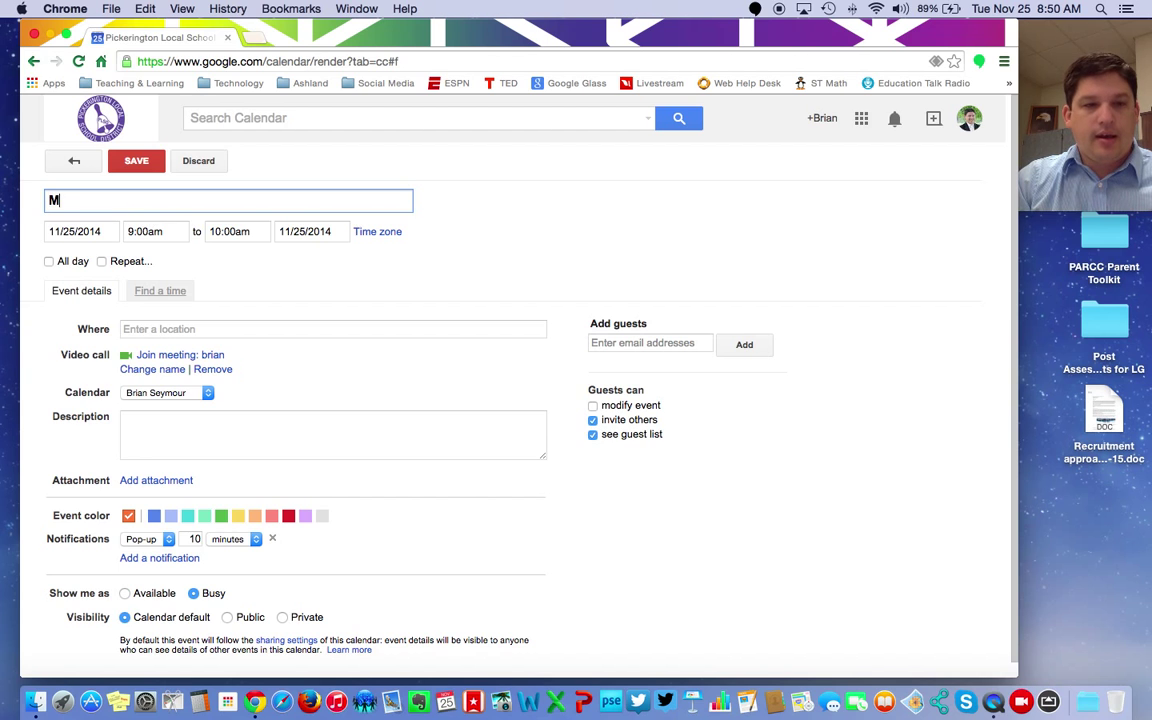
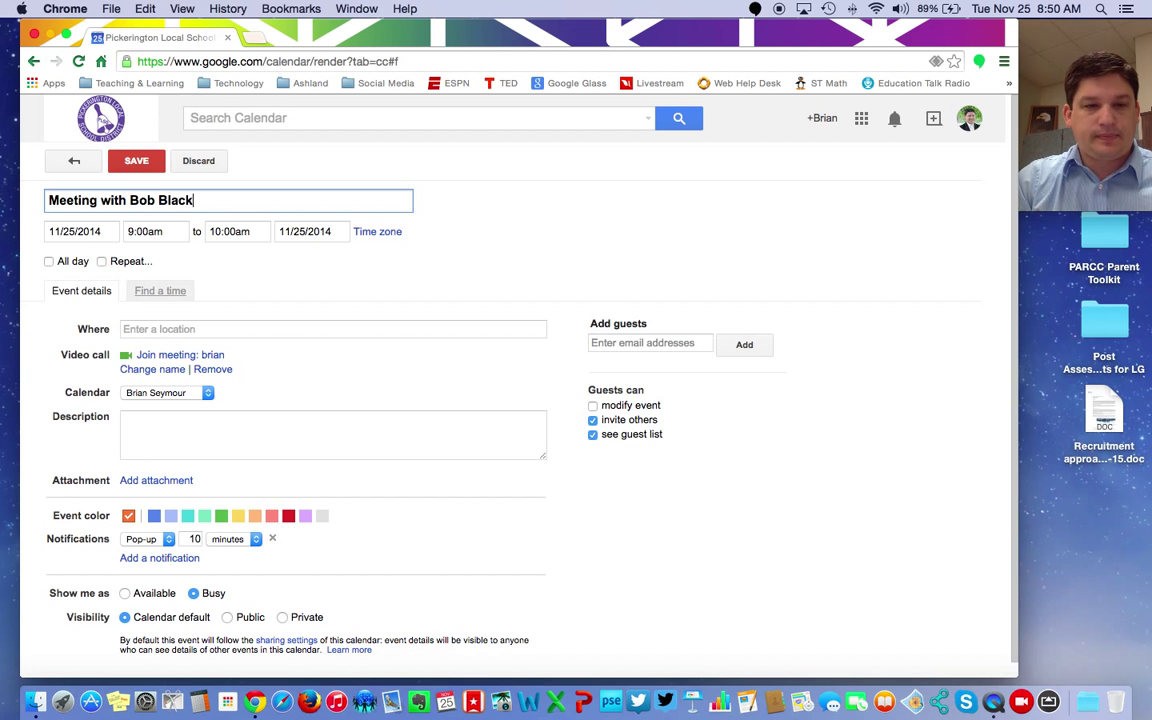
left_click(141, 231)
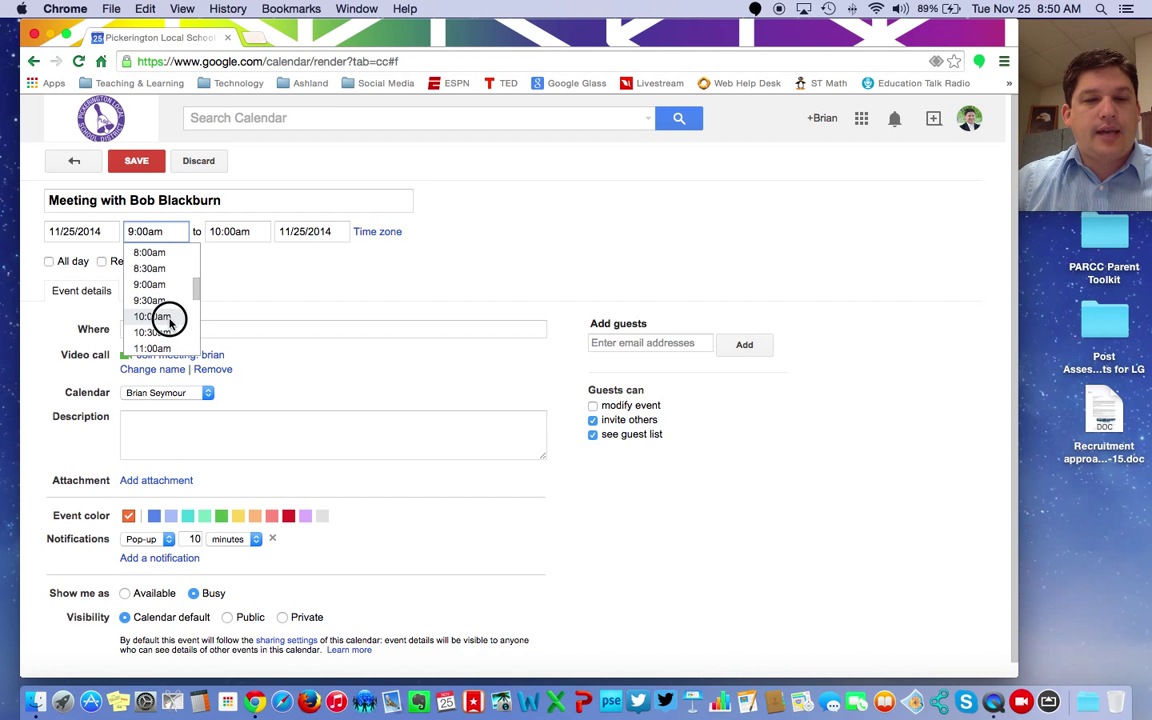
left_click(170, 318)
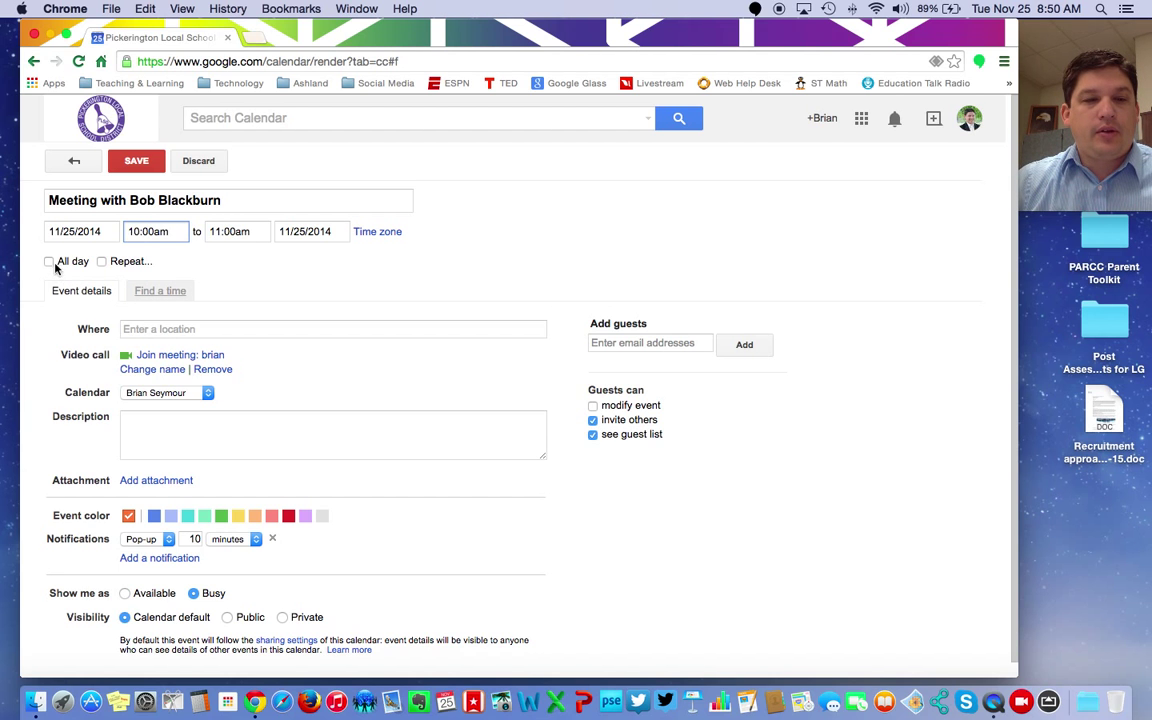
Step: Set the location to the colleague's office and keep the default calendar
scroll(282, 343, "down", 1)
left_click(206, 312)
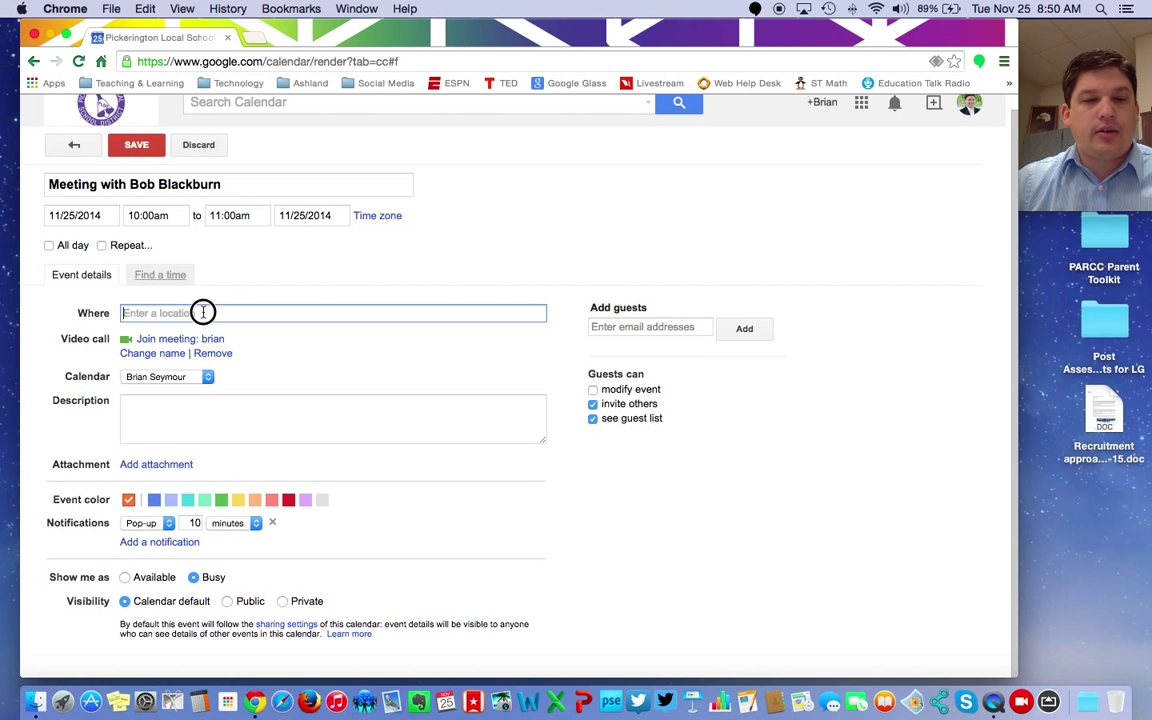
type("Bob's")
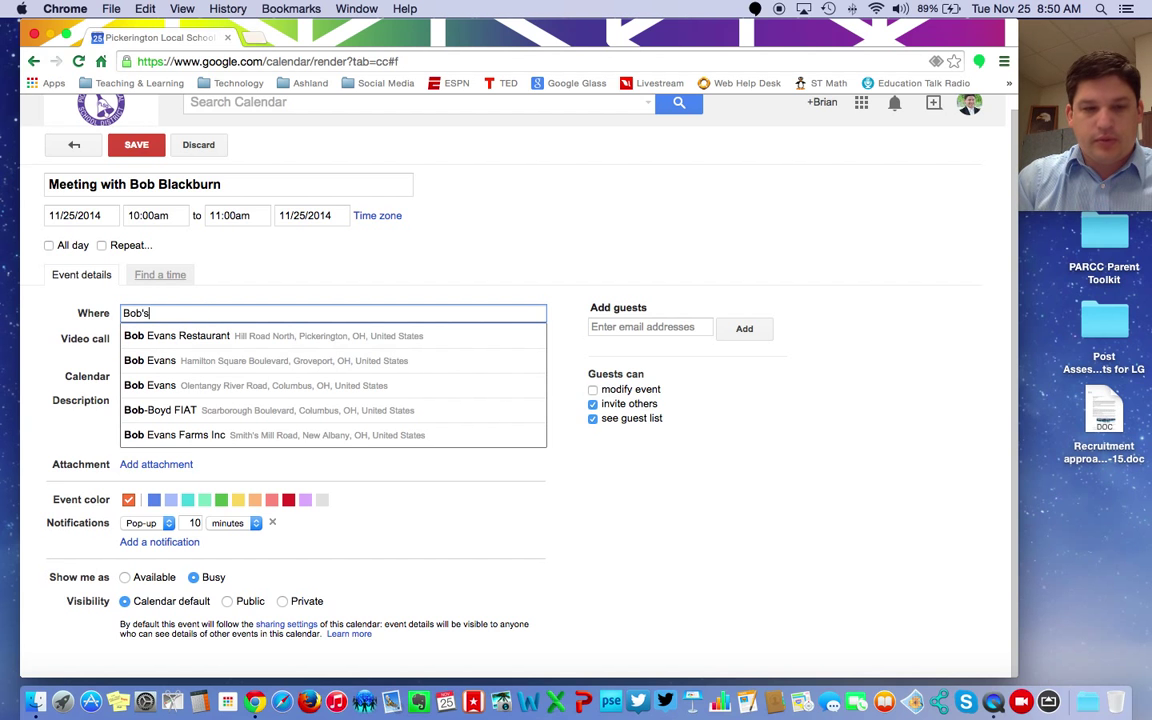
type(" Office")
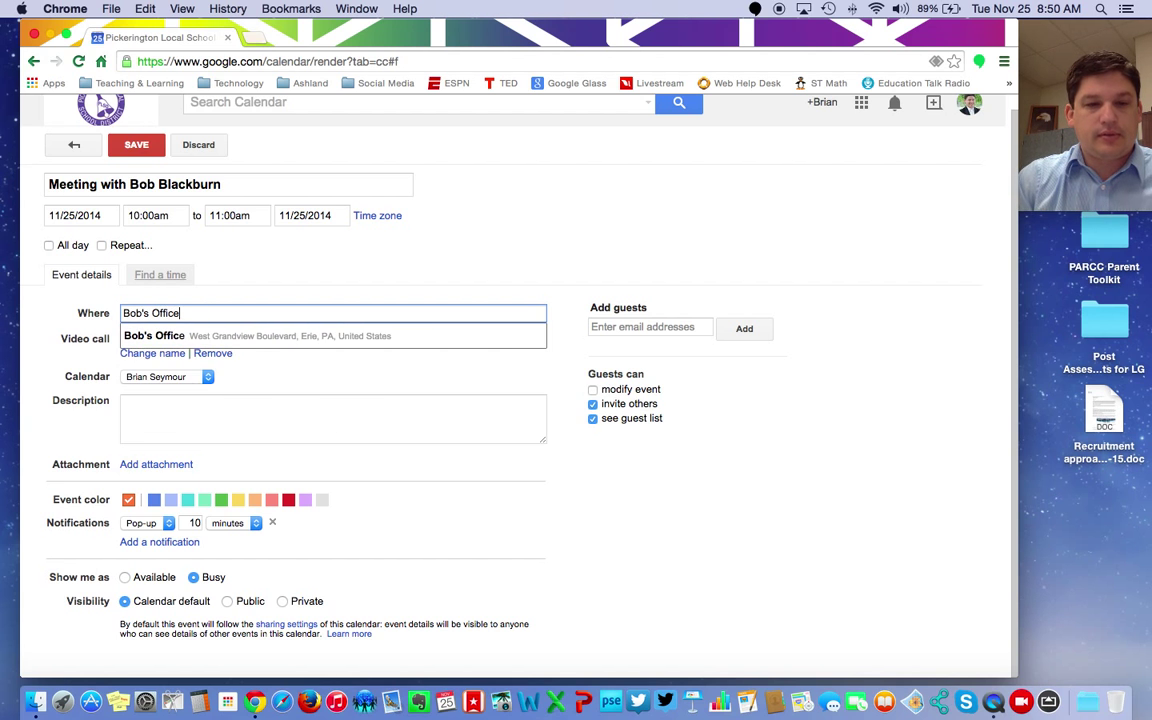
left_click(282, 279)
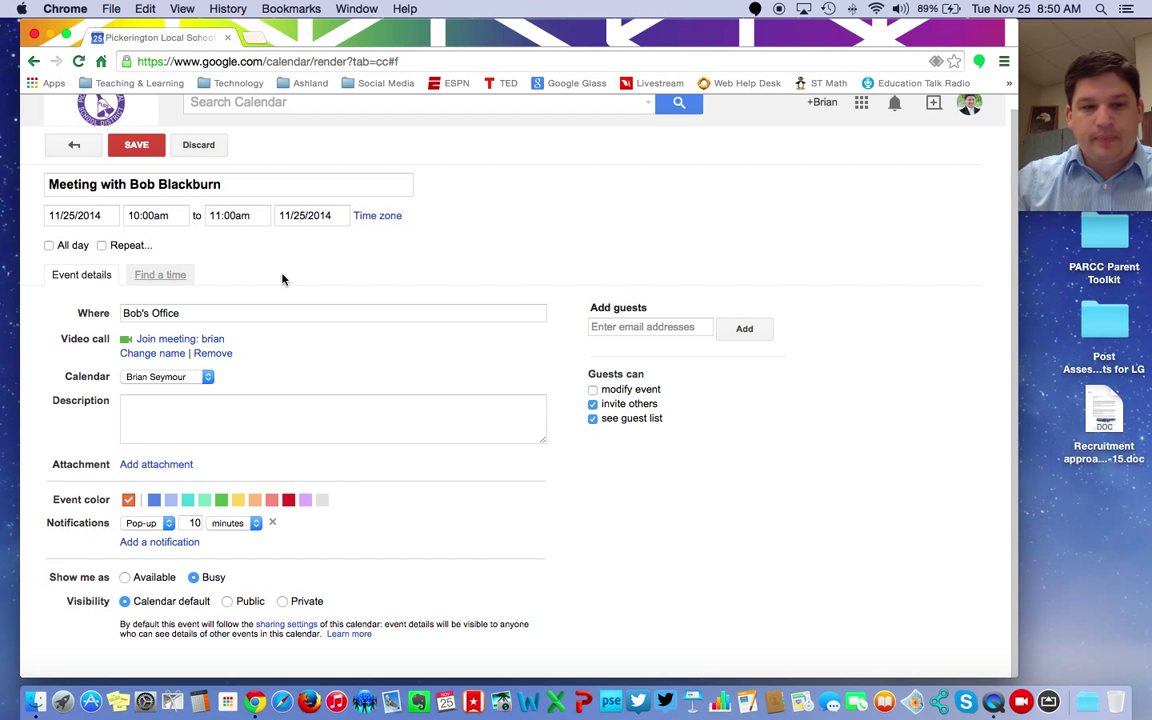
left_click(200, 378)
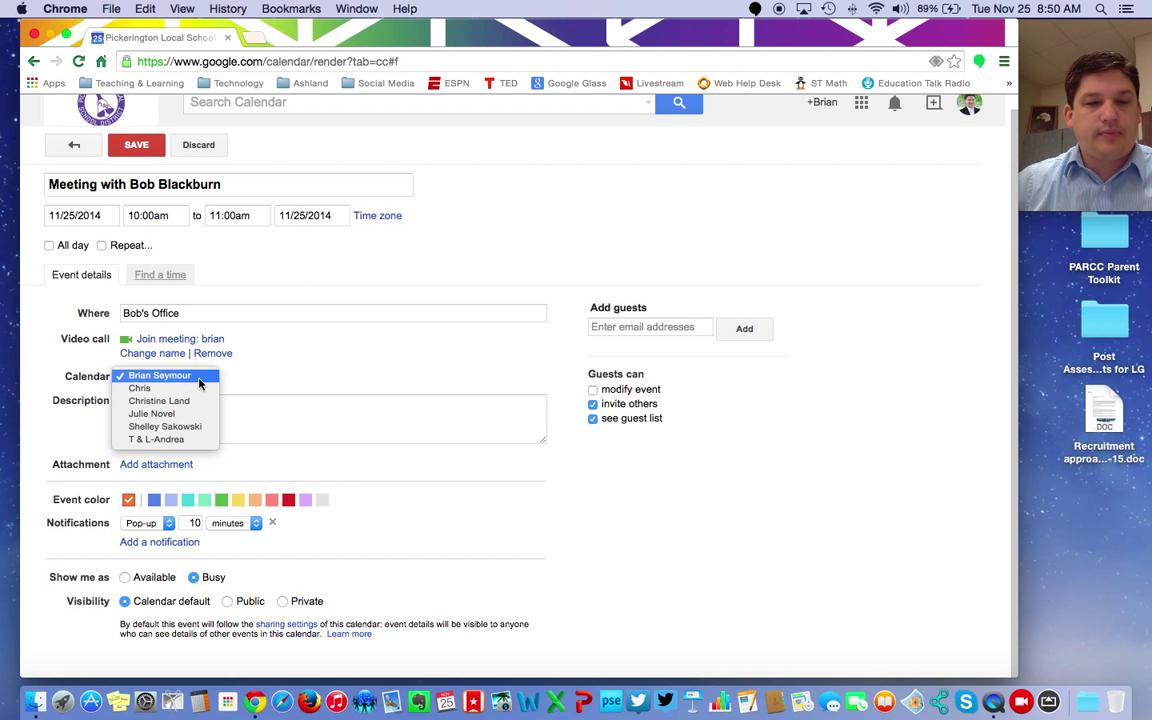
left_click(200, 380)
Step: Add an LPDC meeting description naming the colleague and colour the event red
left_click(193, 412)
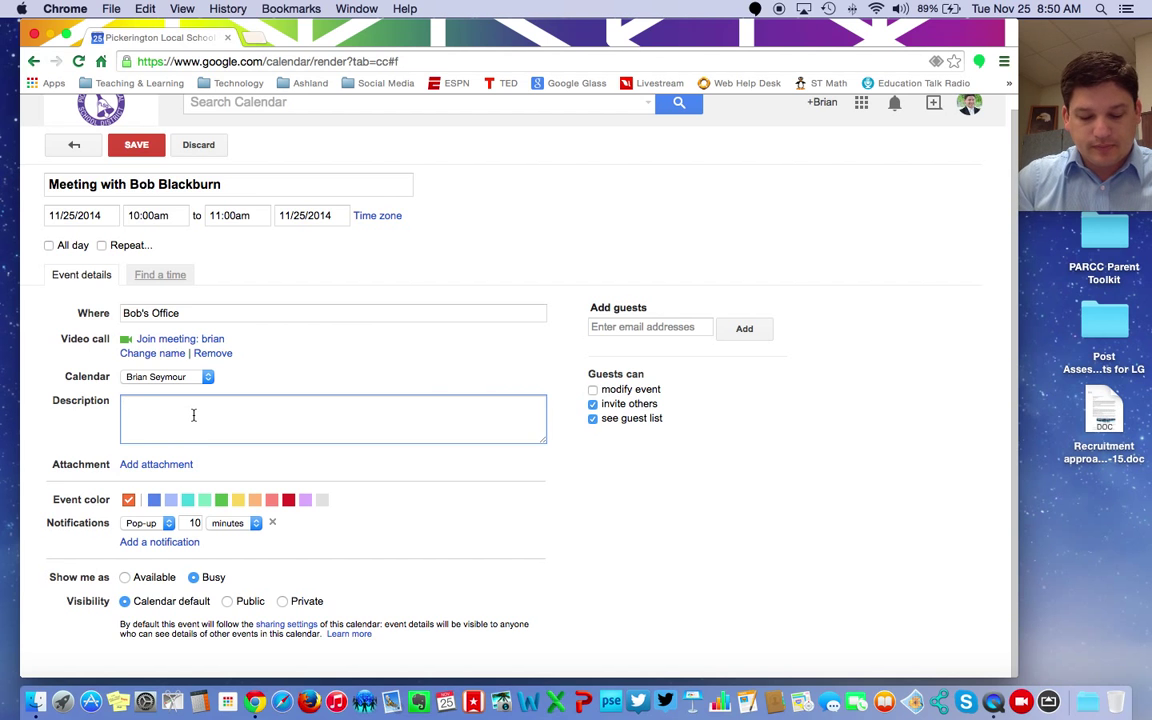
type("L")
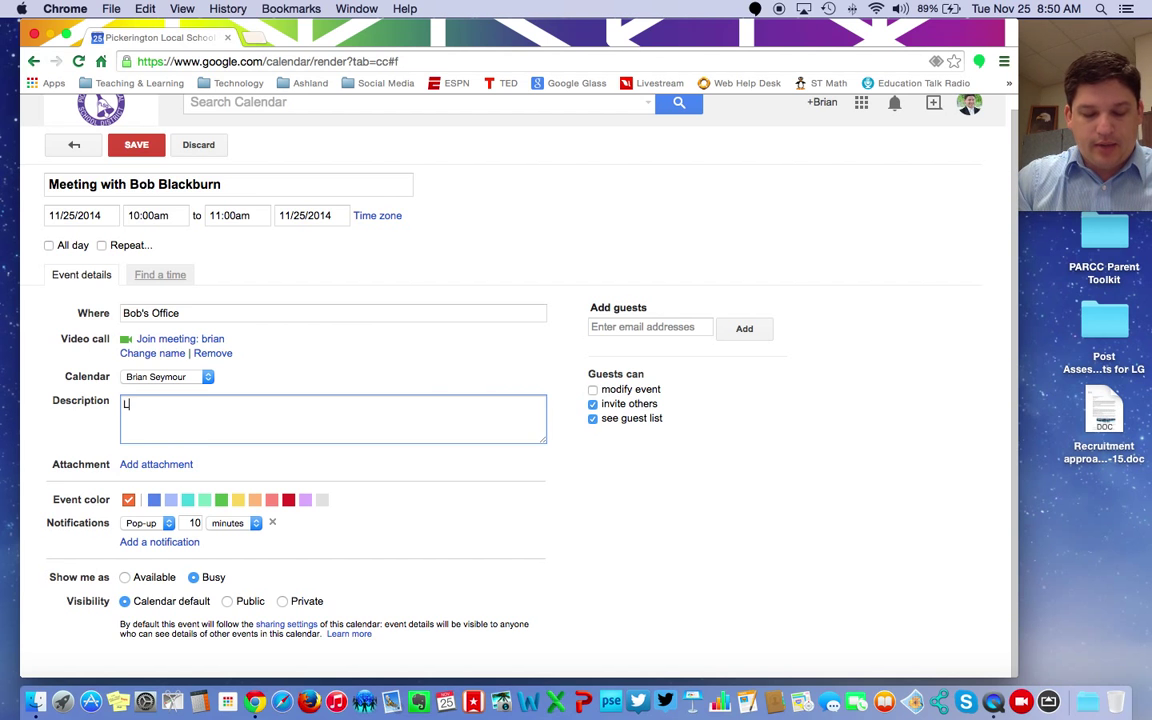
type("PDC Meetin")
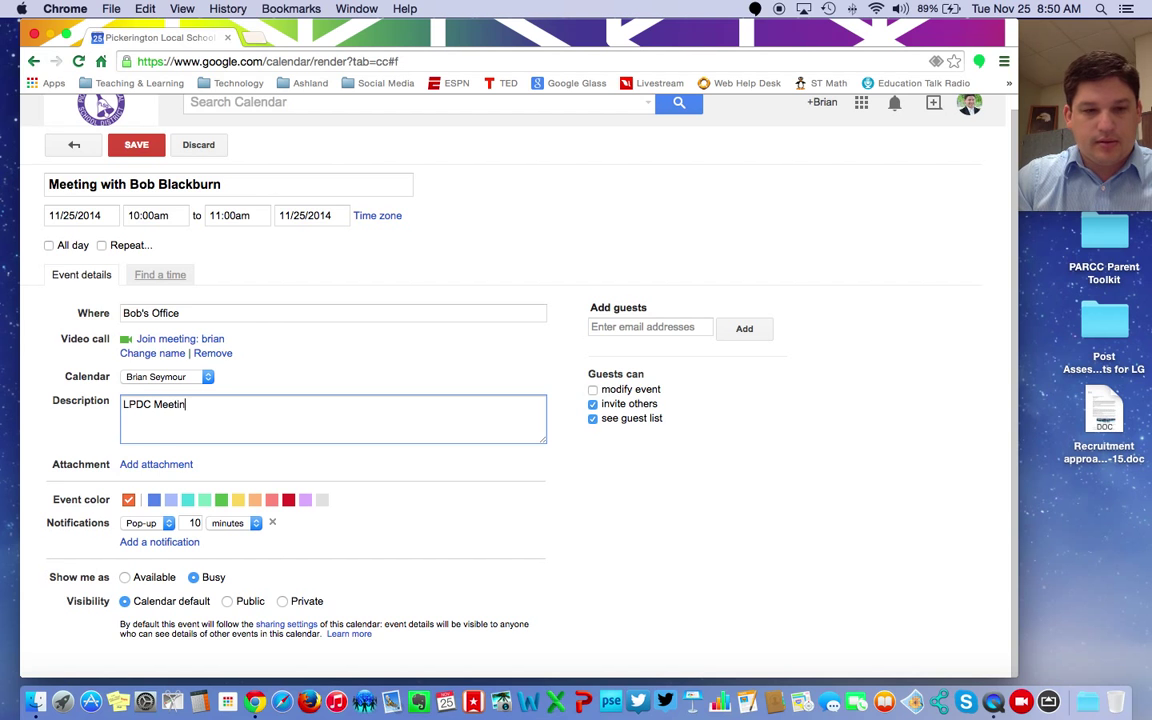
type("g with BoB")
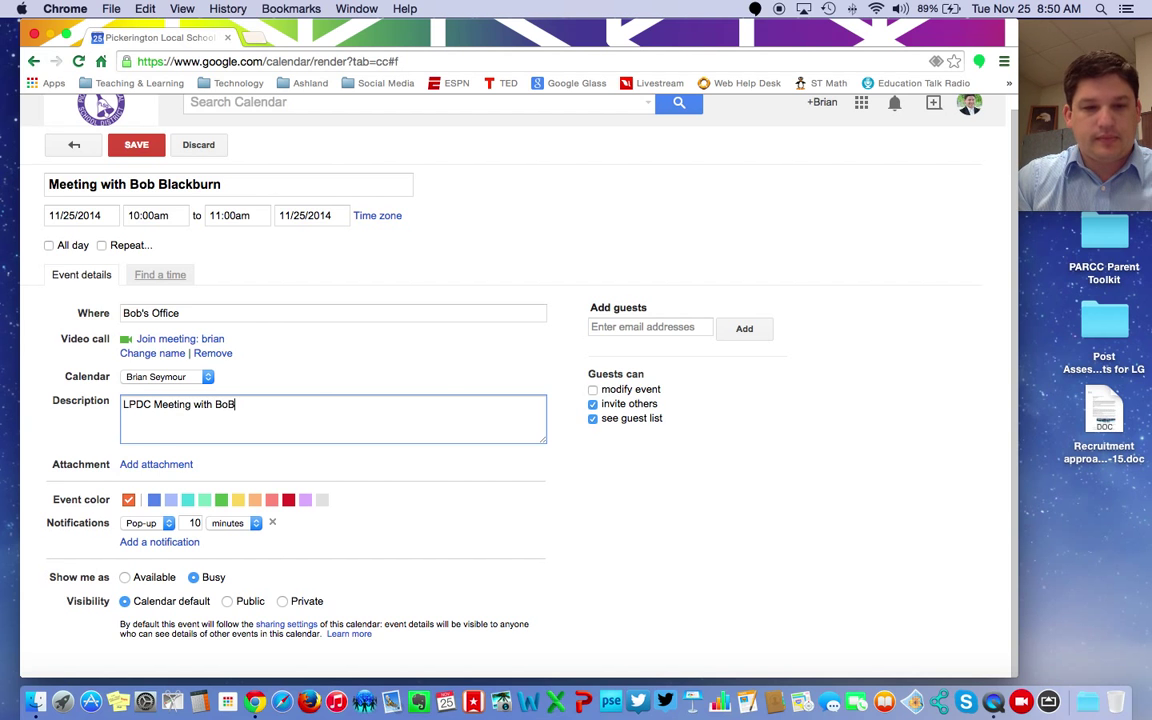
key("BackSpace")
type("b")
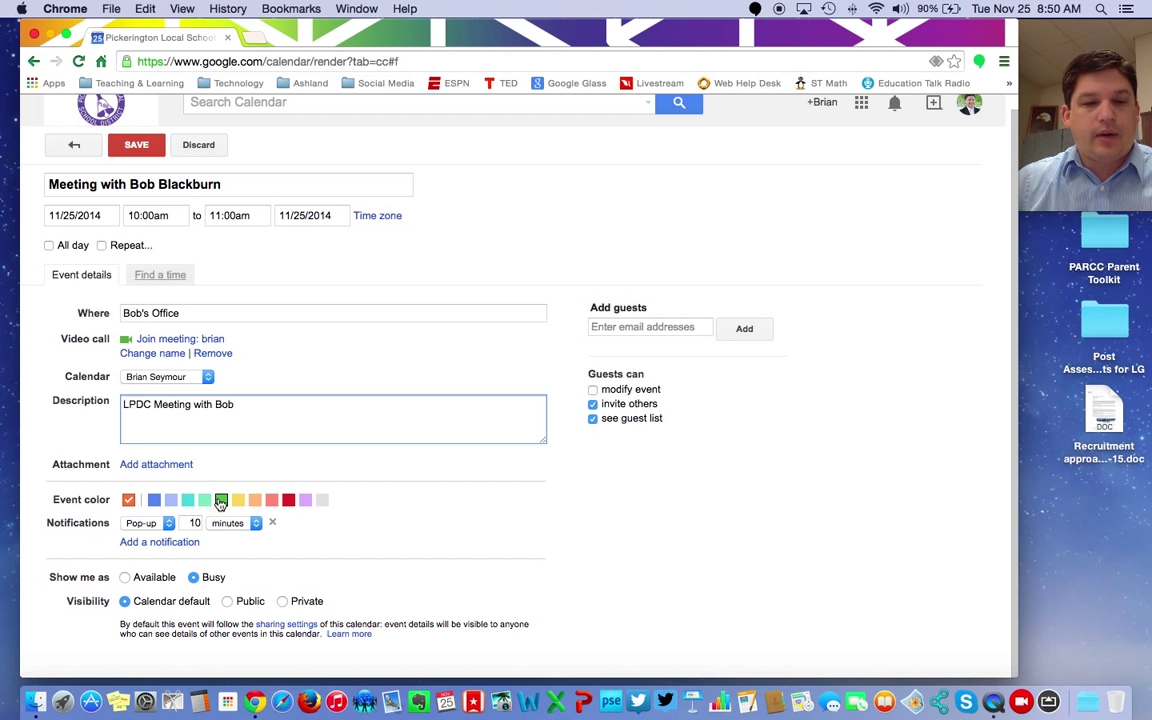
left_click(288, 499)
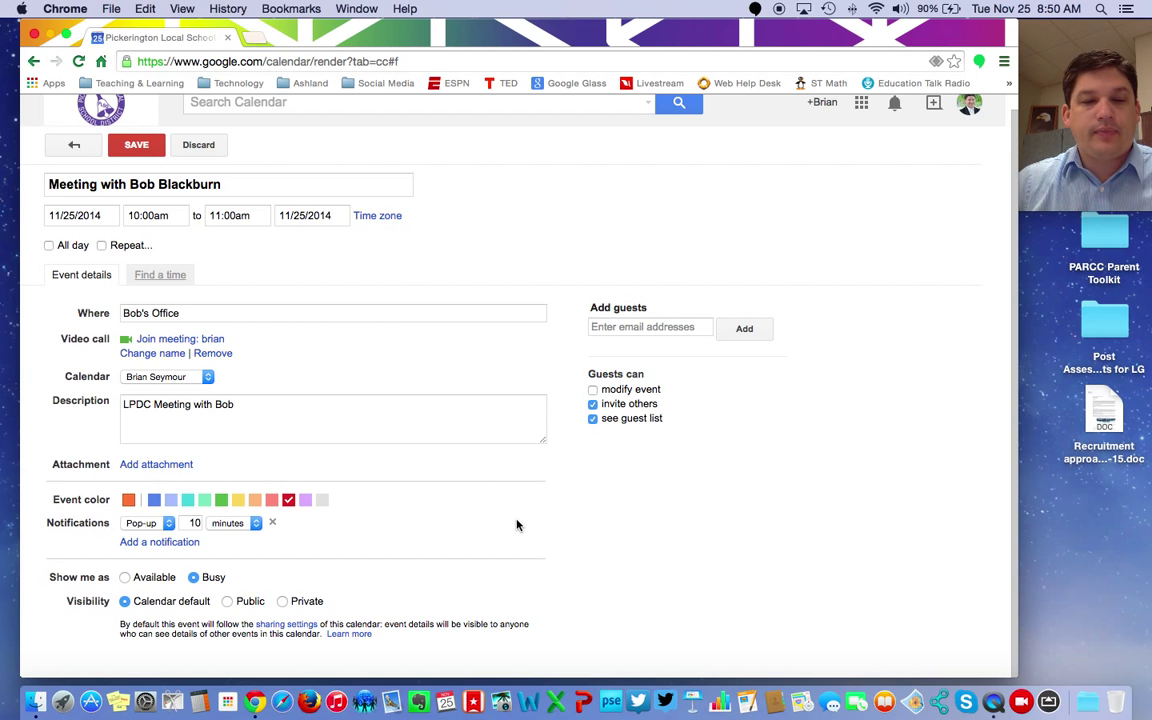
left_click(162, 542)
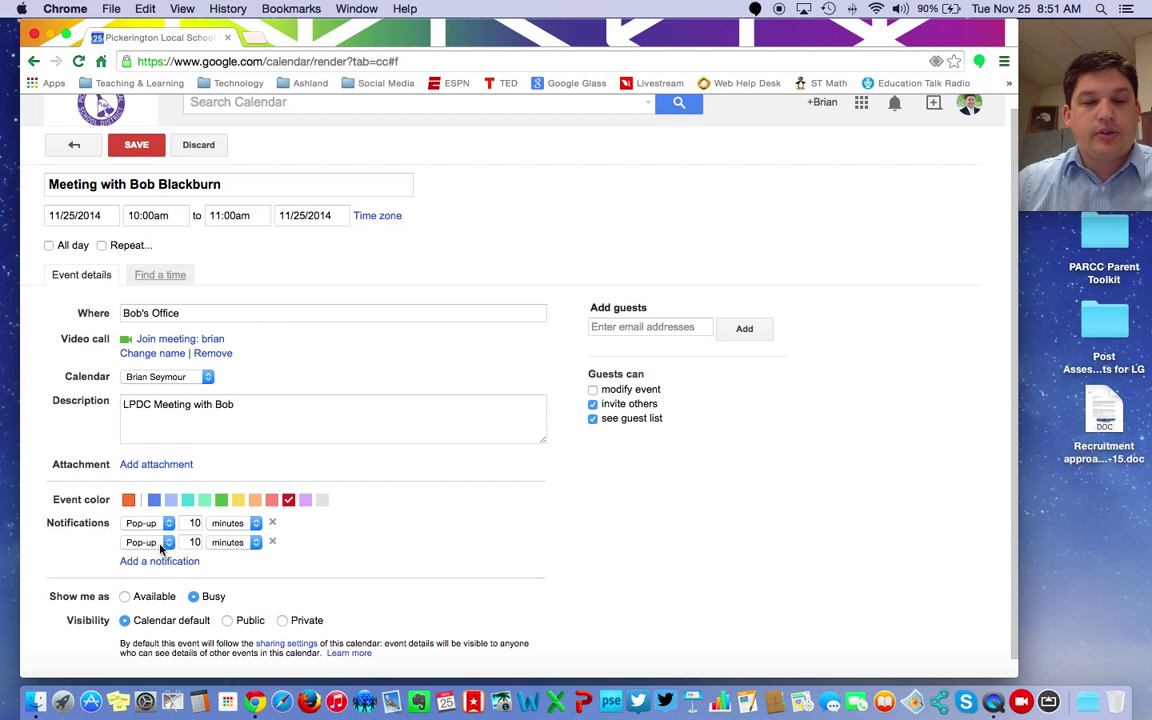
left_click(153, 542)
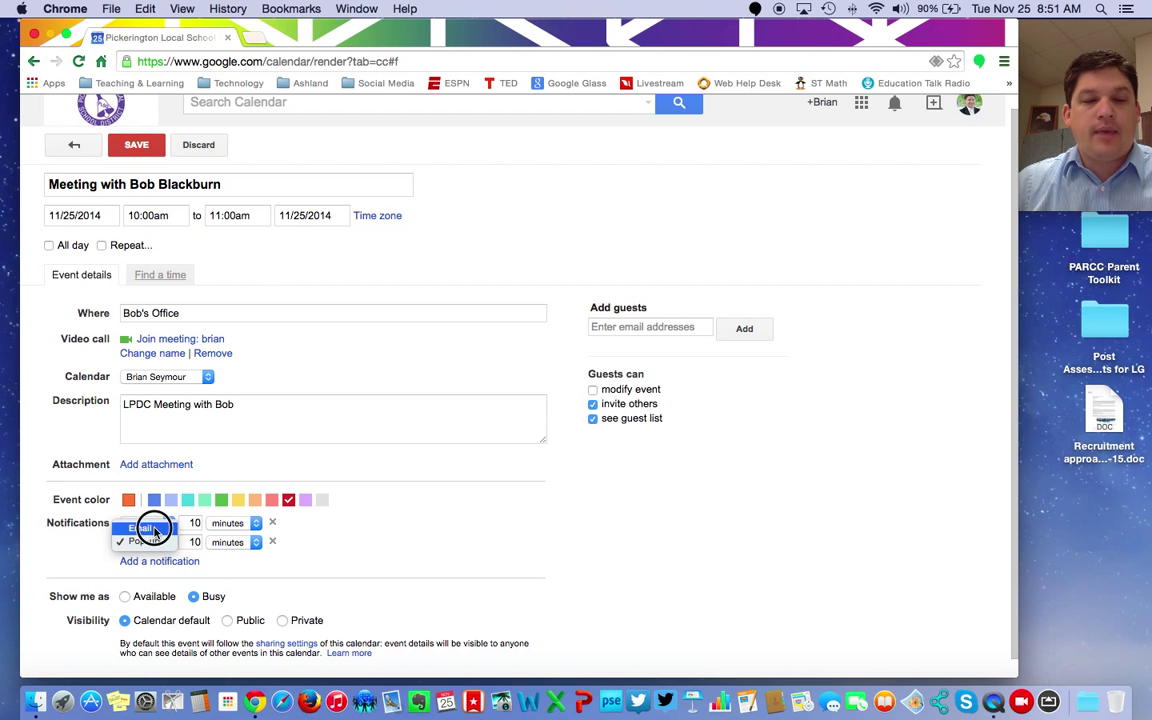
left_click(155, 527)
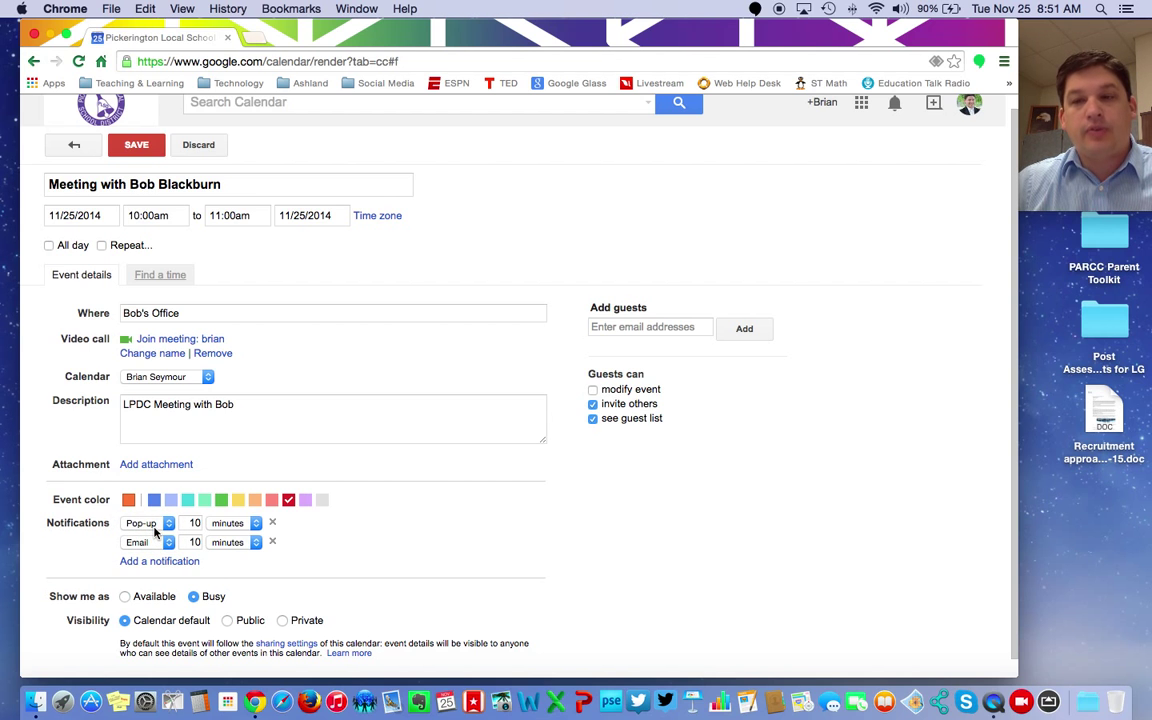
left_click(272, 543)
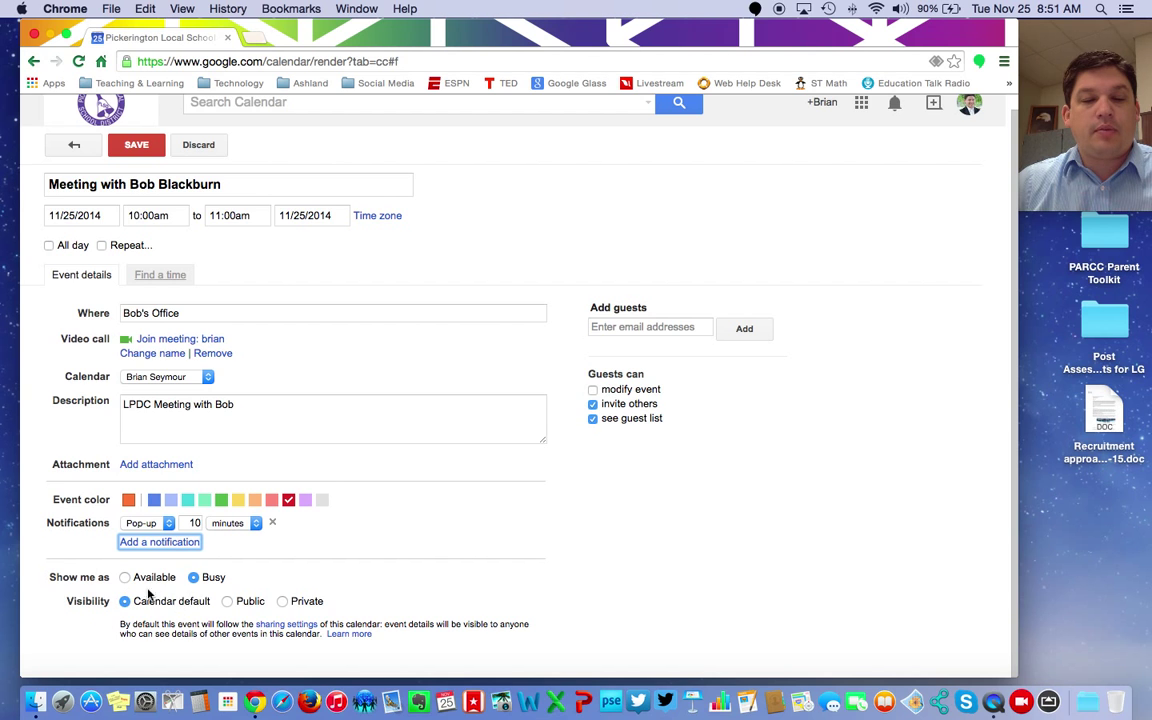
scroll(563, 584, "up", 1)
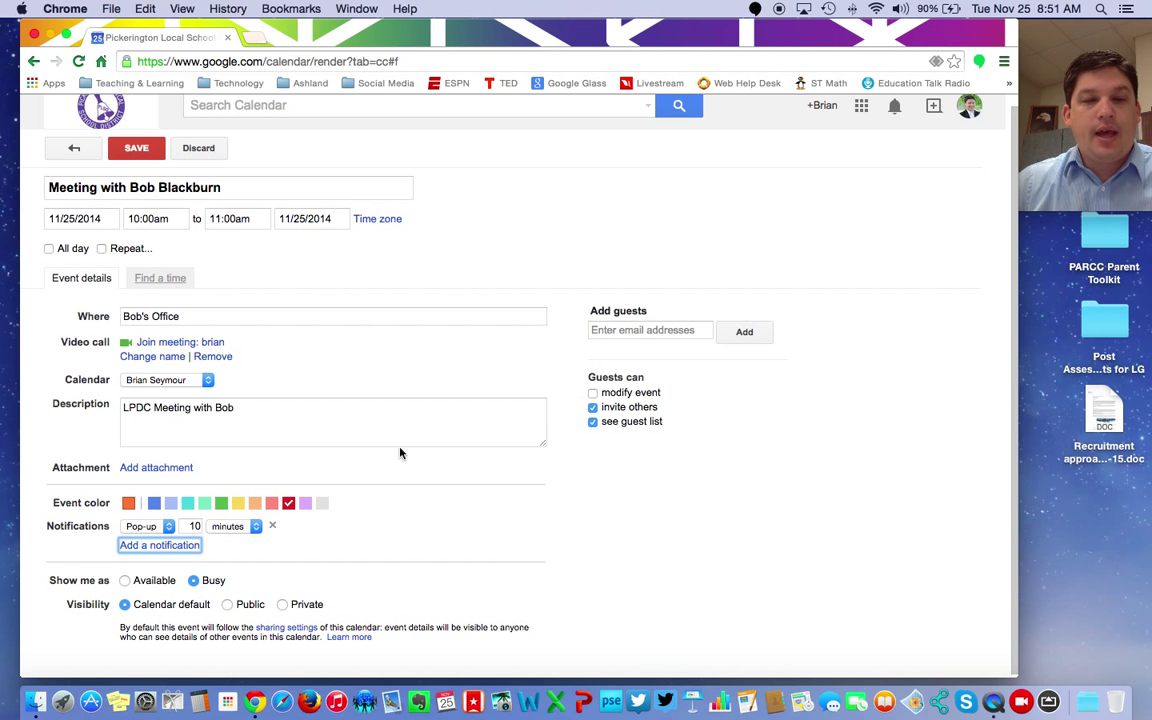
Step: Add the colleague as a guest from the Add guests suggestions
left_click(646, 329)
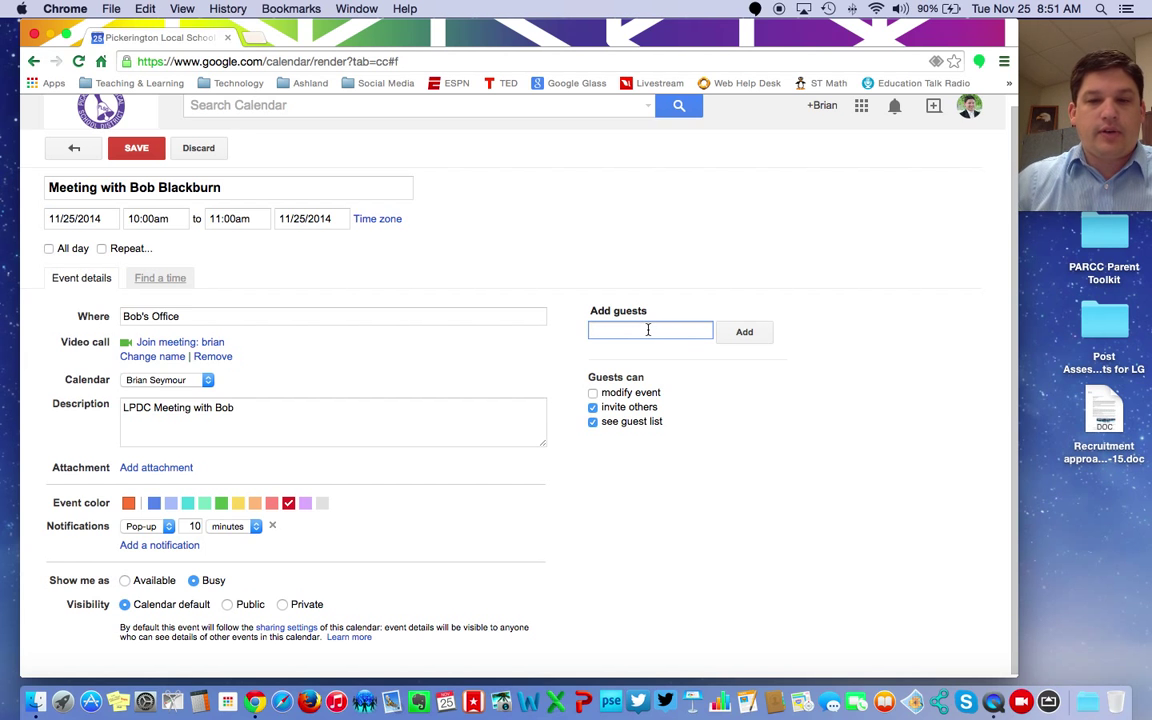
type("bob")
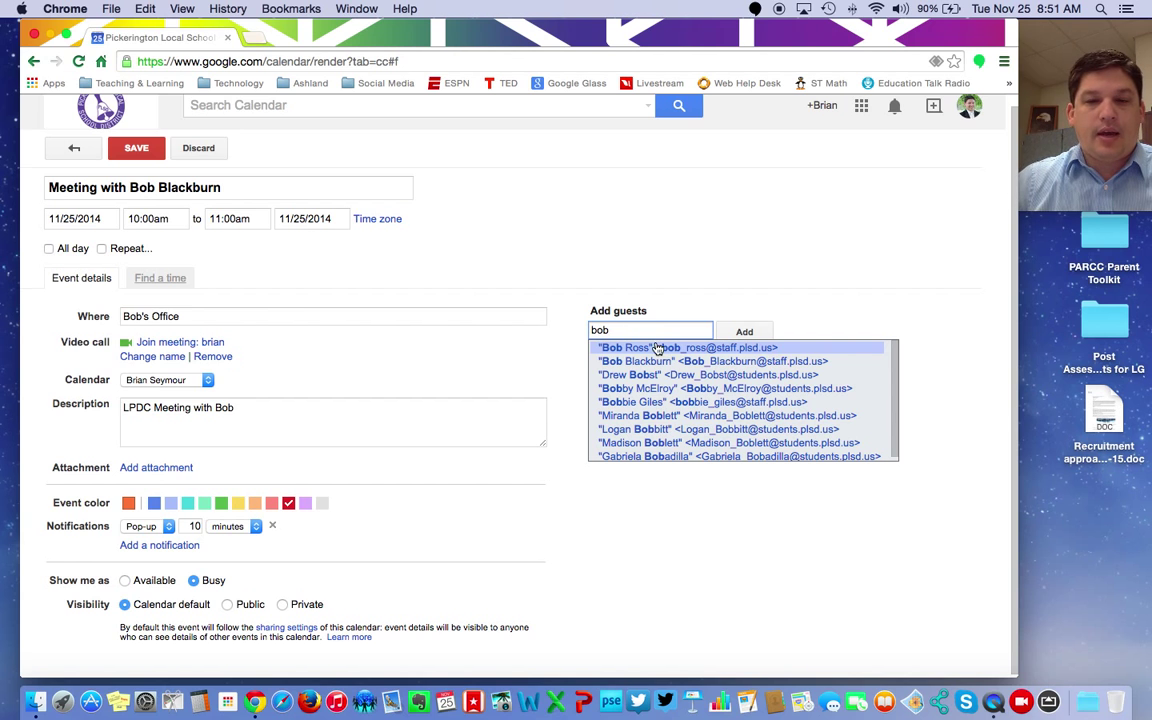
left_click(660, 362)
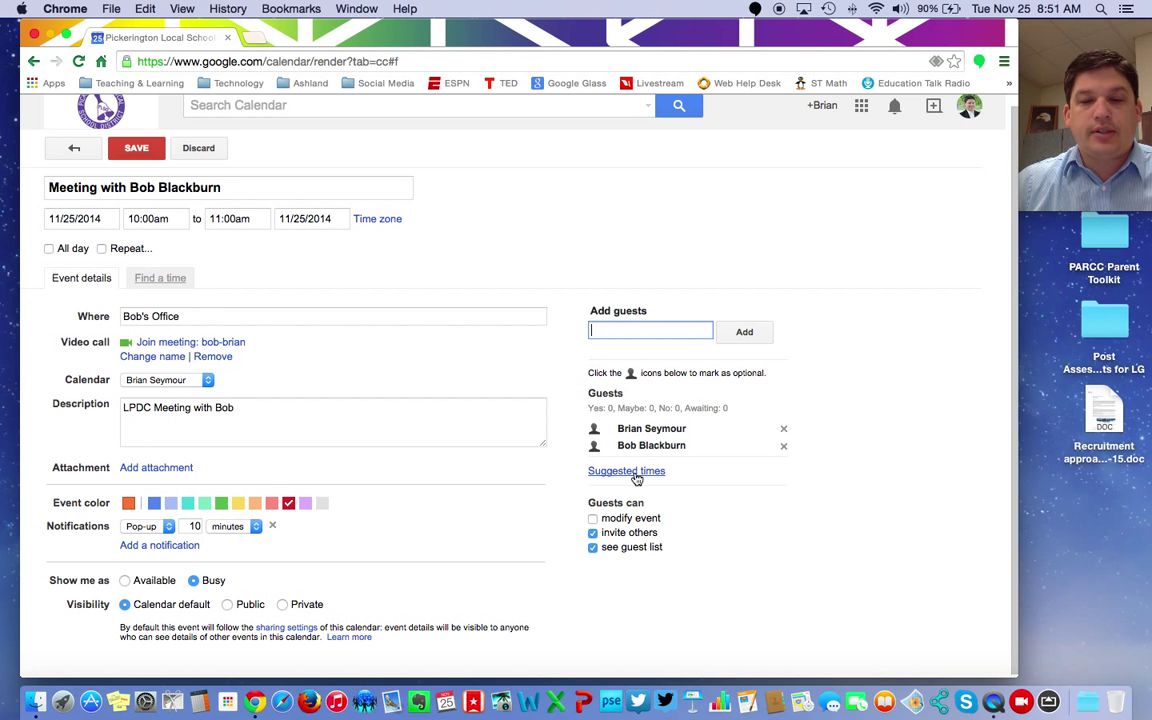
Step: Reschedule the meeting via Suggested times to 12:00pm–1:00pm on 11/25/2014
left_click(636, 479)
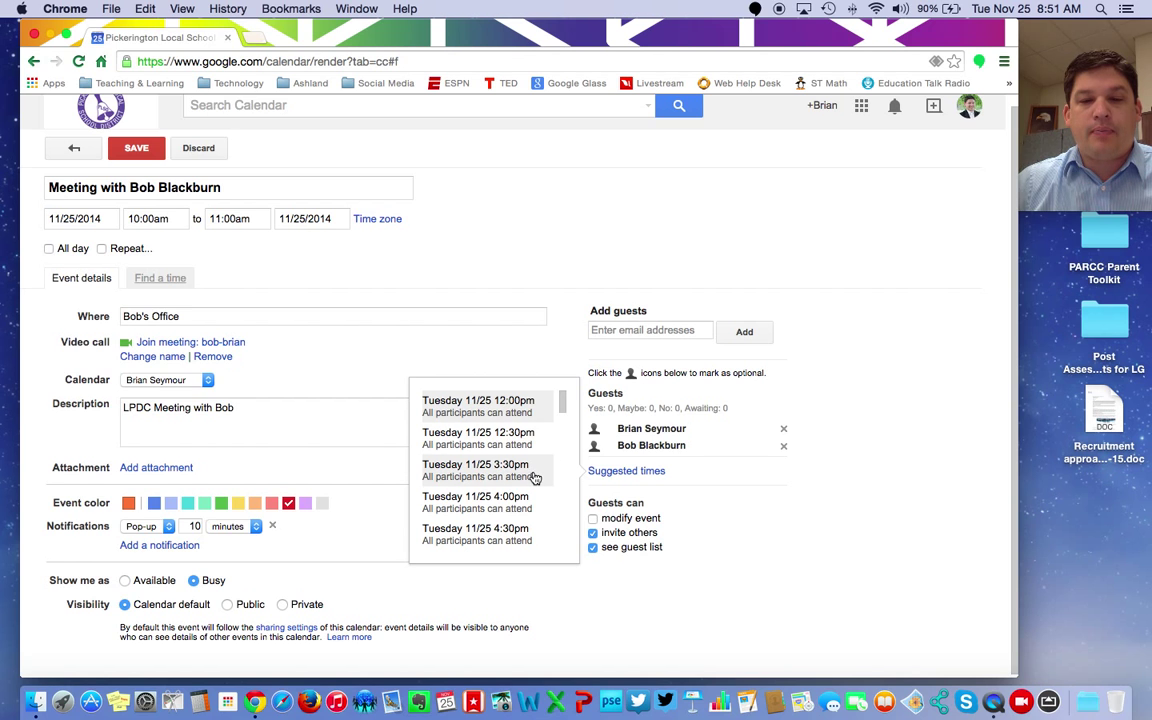
scroll(535, 479, "down", 5)
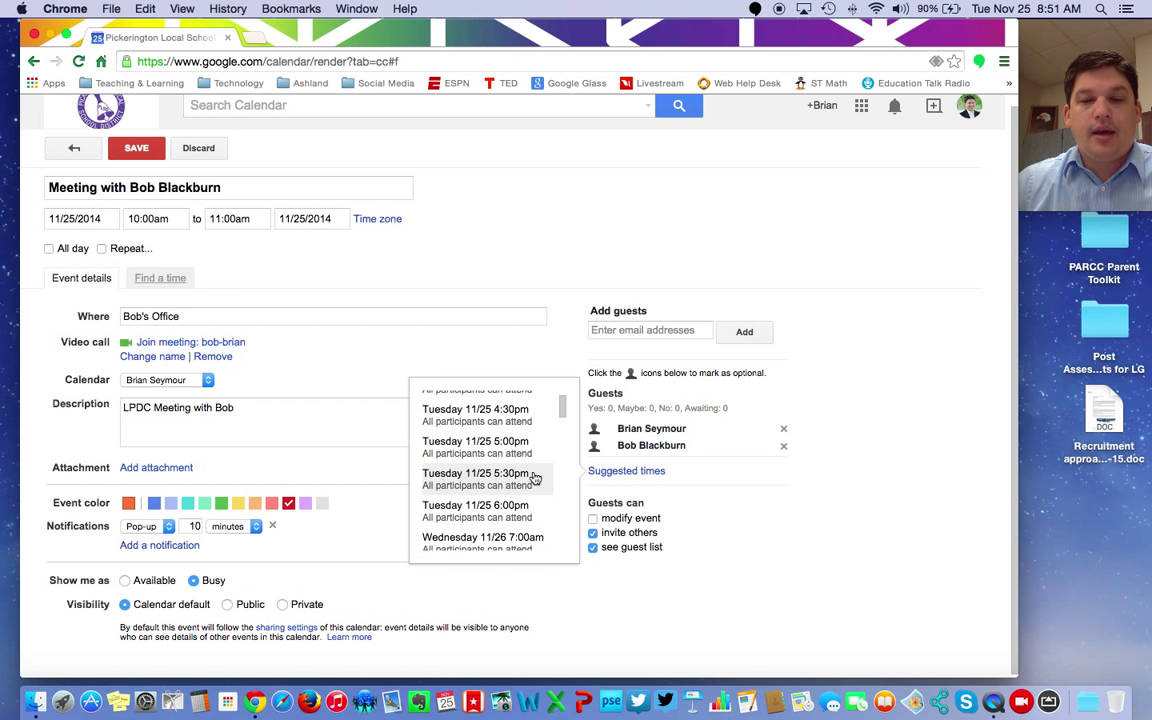
scroll(535, 479, "up", 5)
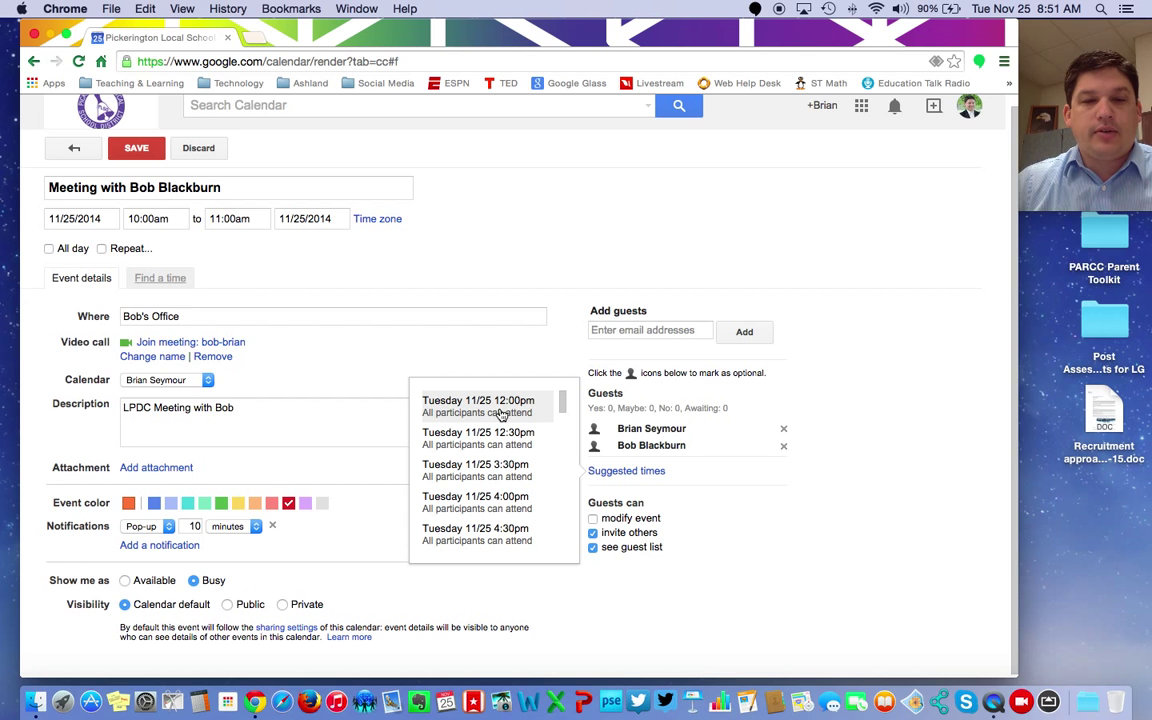
left_click(502, 414)
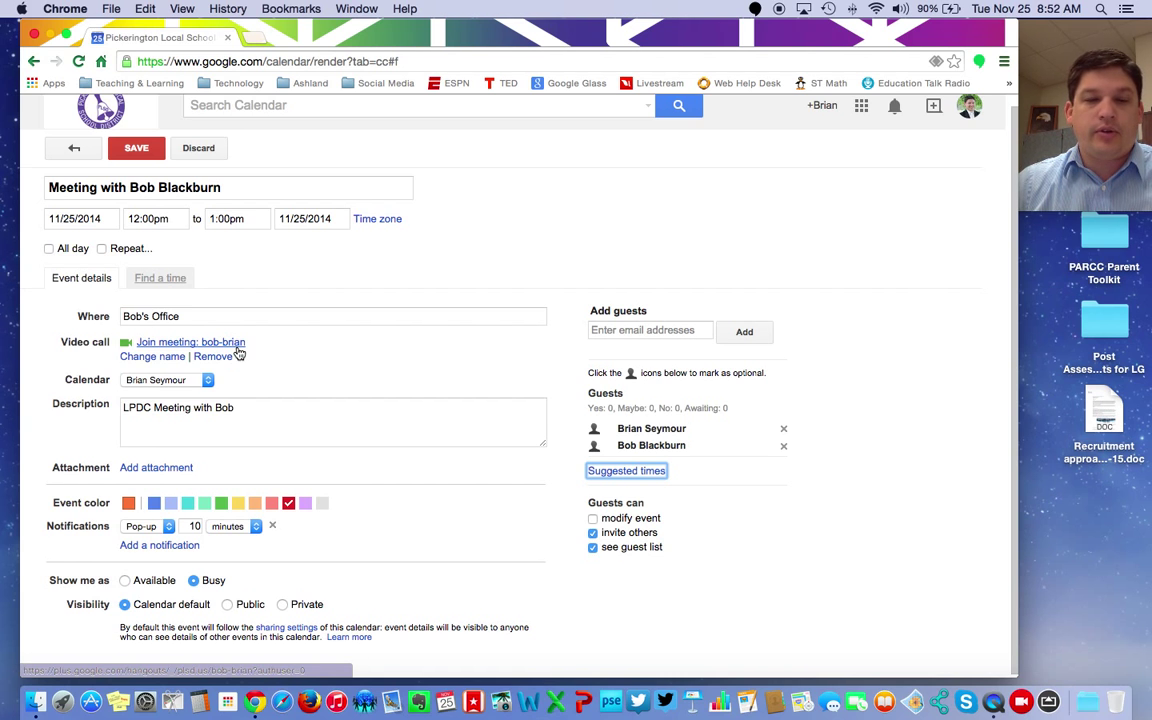
scroll(864, 545, "down", 1)
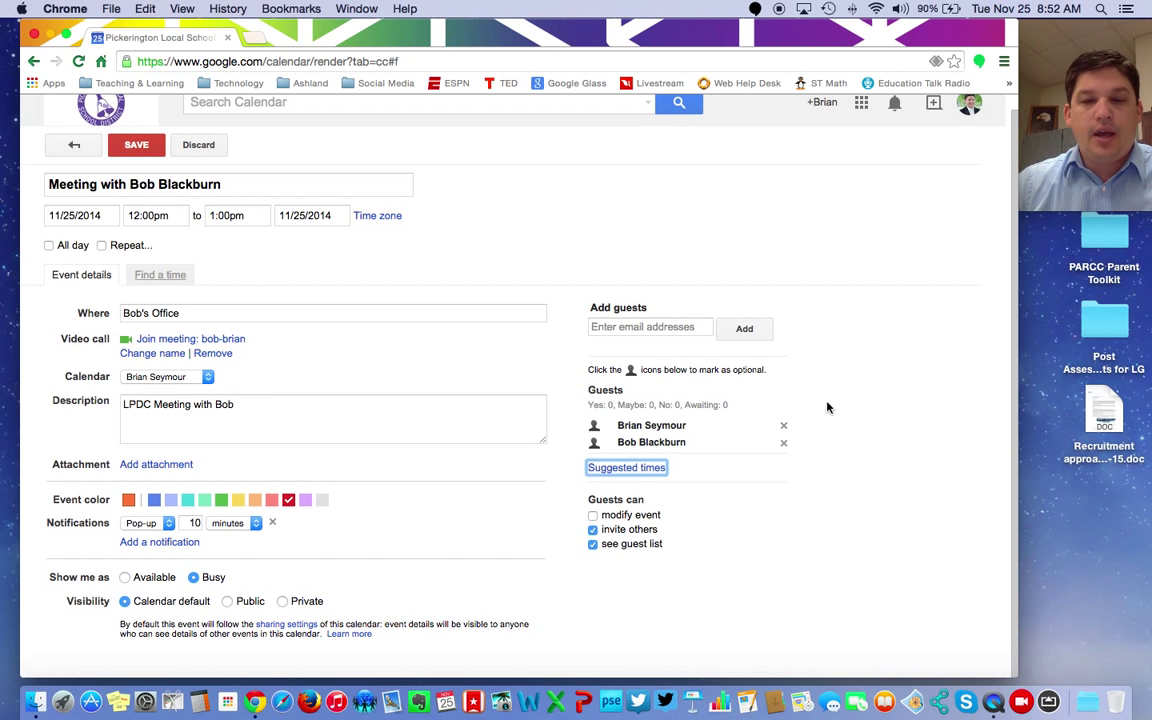
Step: Remove the colleague guest and save the meeting for Tue 11/25, 12–1pm
left_click(784, 446)
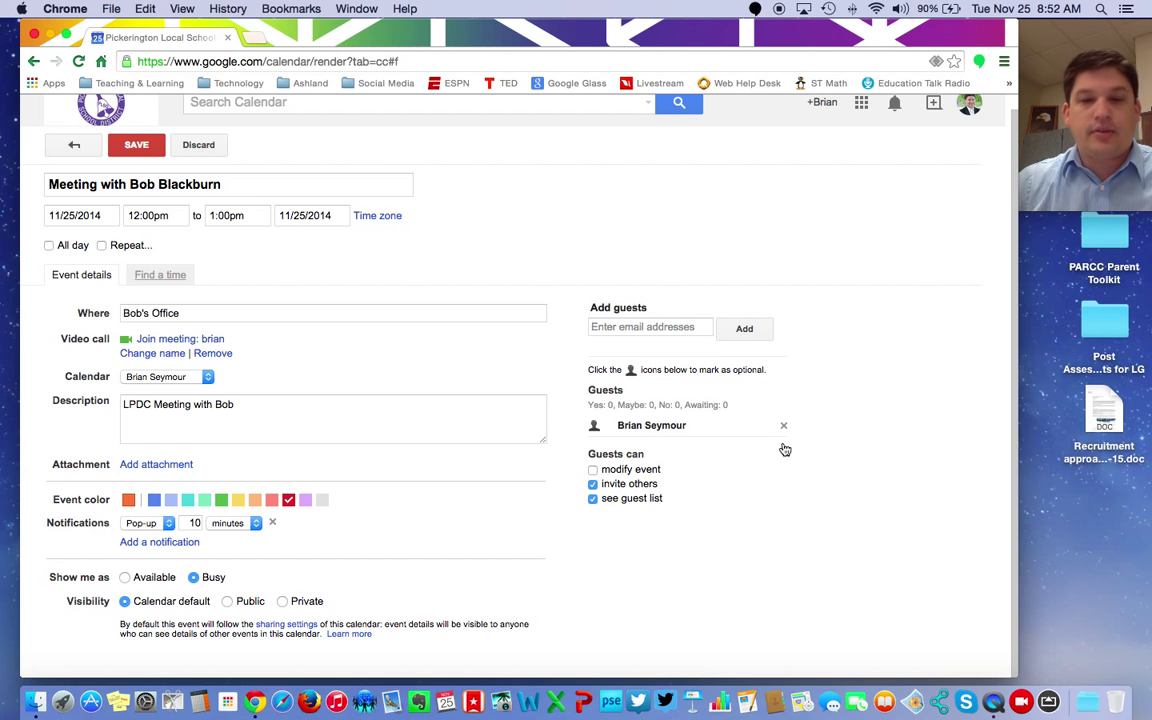
left_click(134, 147)
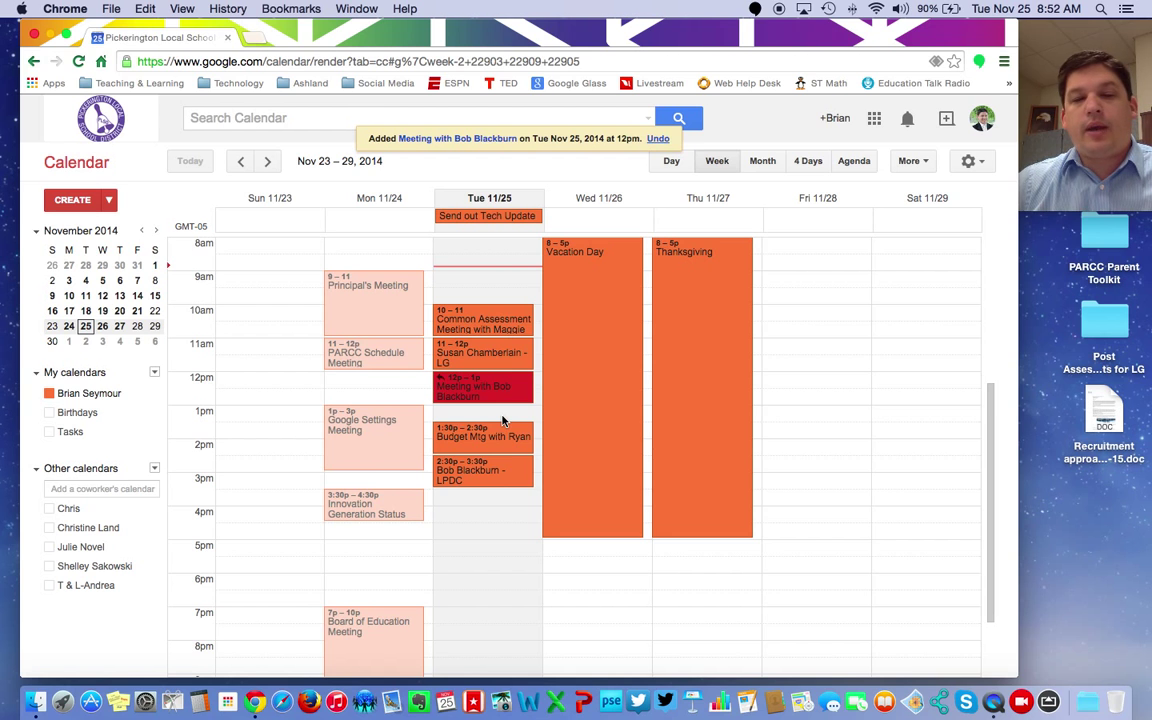
Step: Reopen and save the Tuesday noon meeting, stretch it to 1:30pm, then delete it
left_click(518, 393)
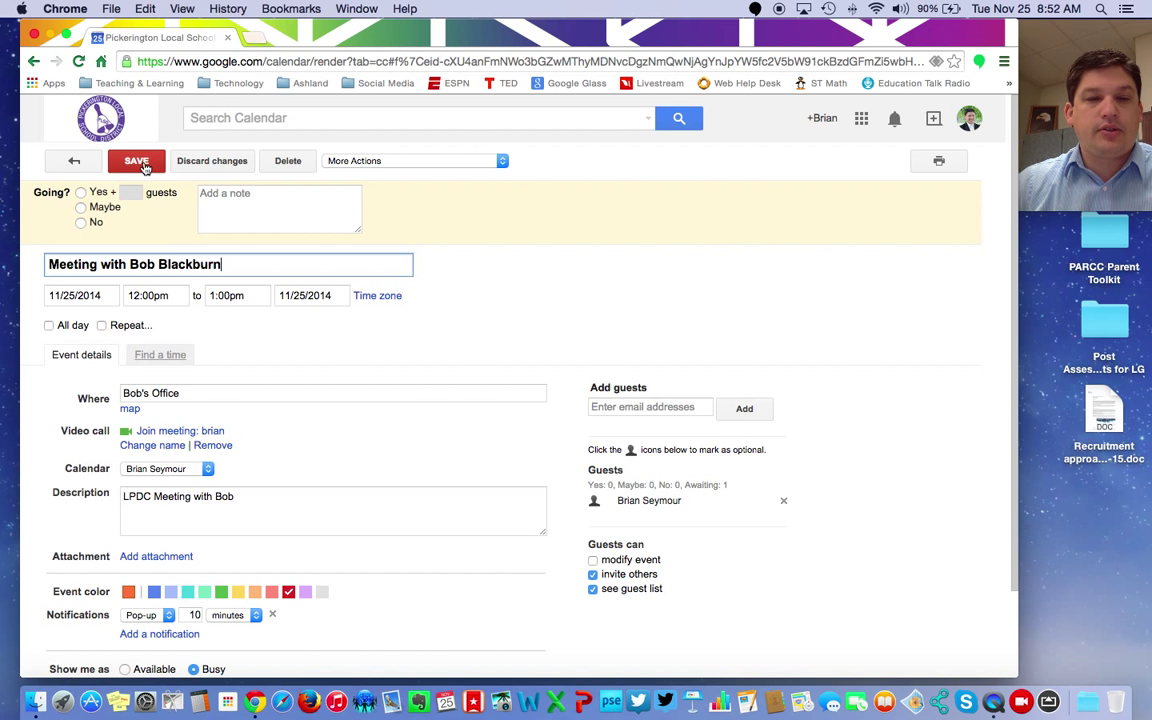
left_click(138, 162)
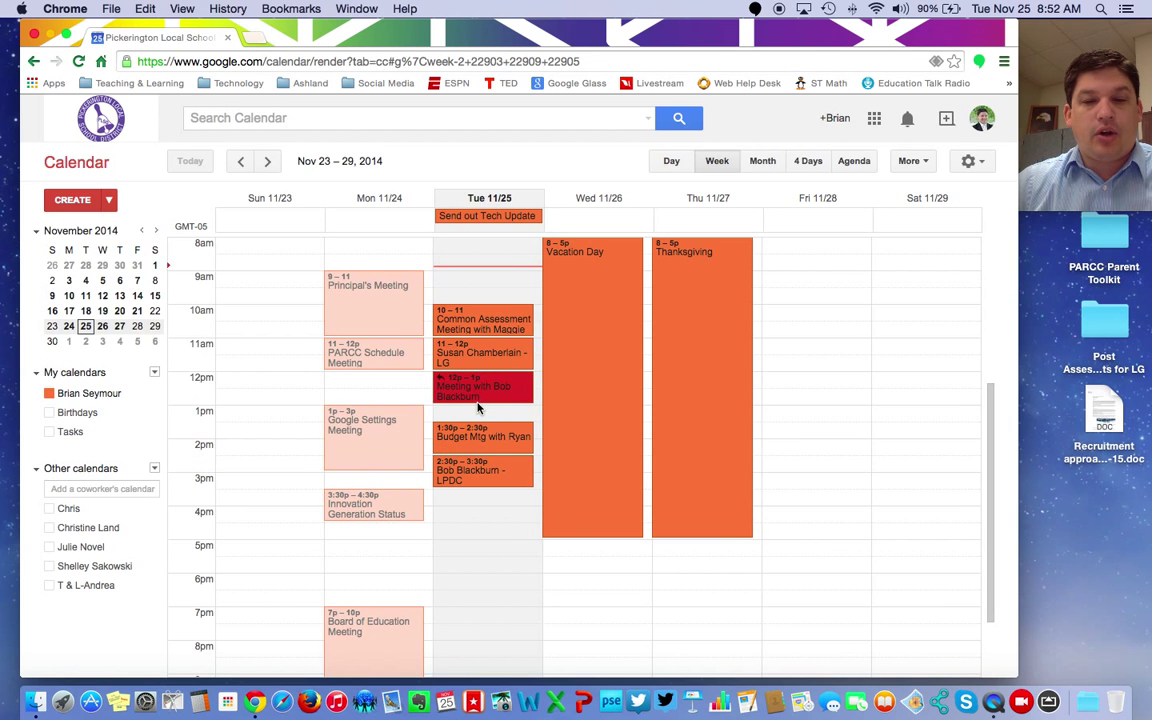
left_click_drag(478, 408, 479, 416)
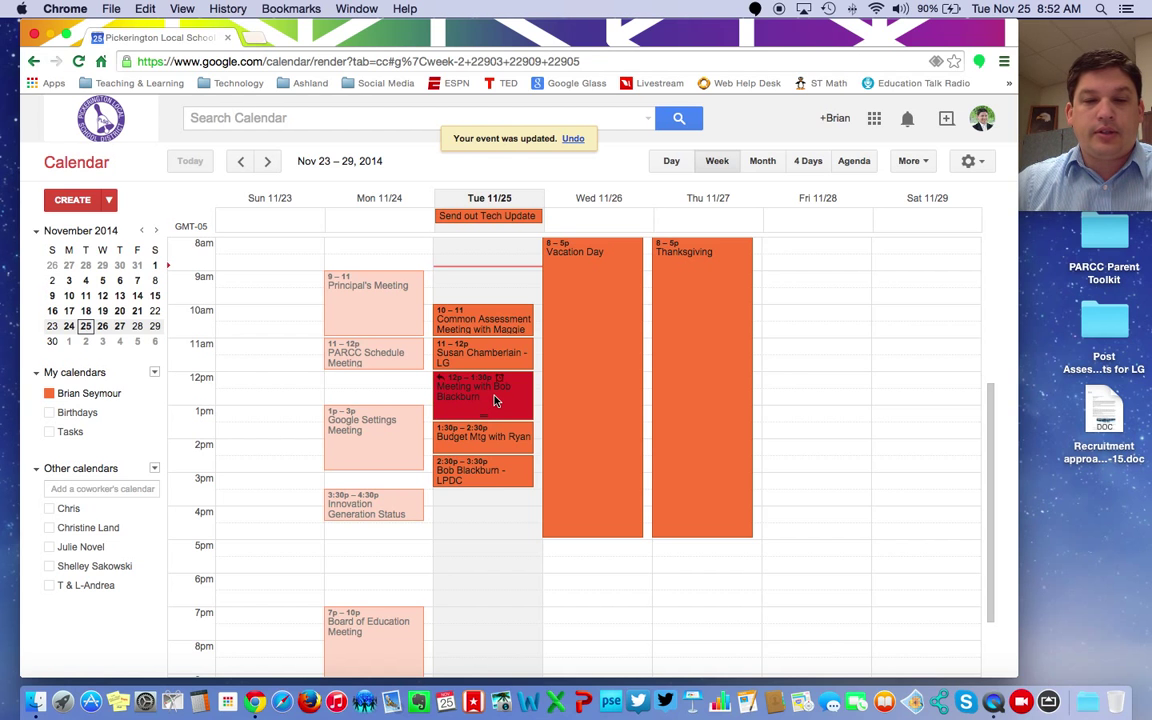
left_click(495, 401)
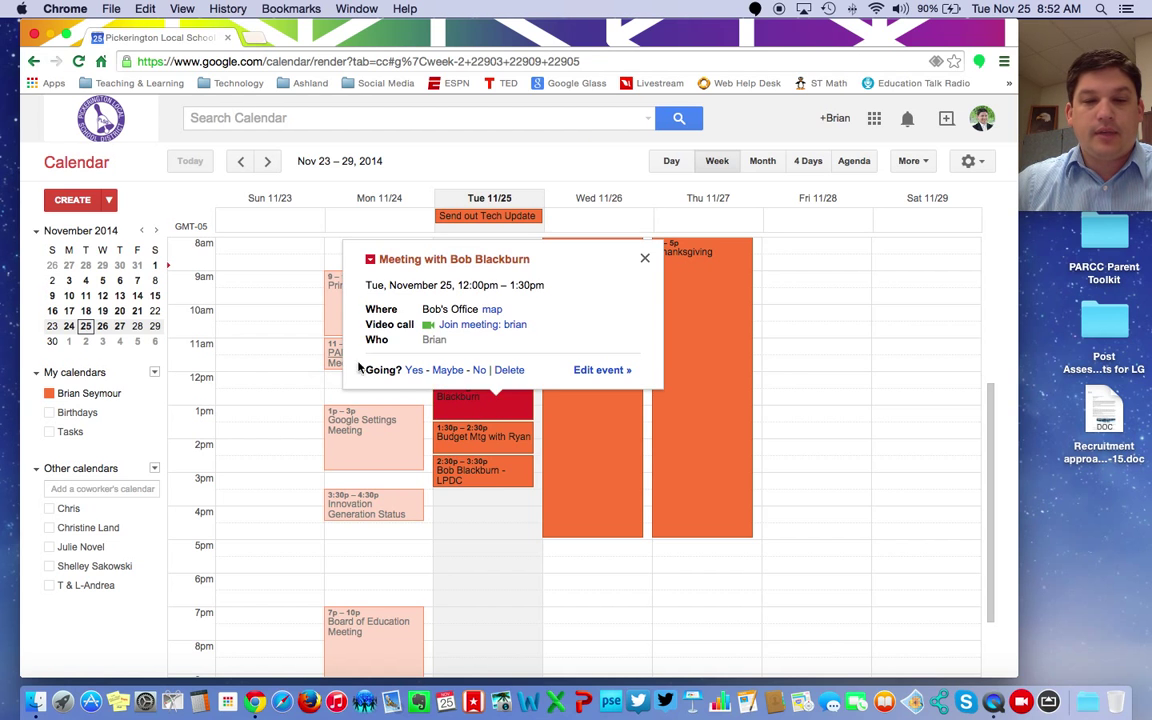
left_click(510, 371)
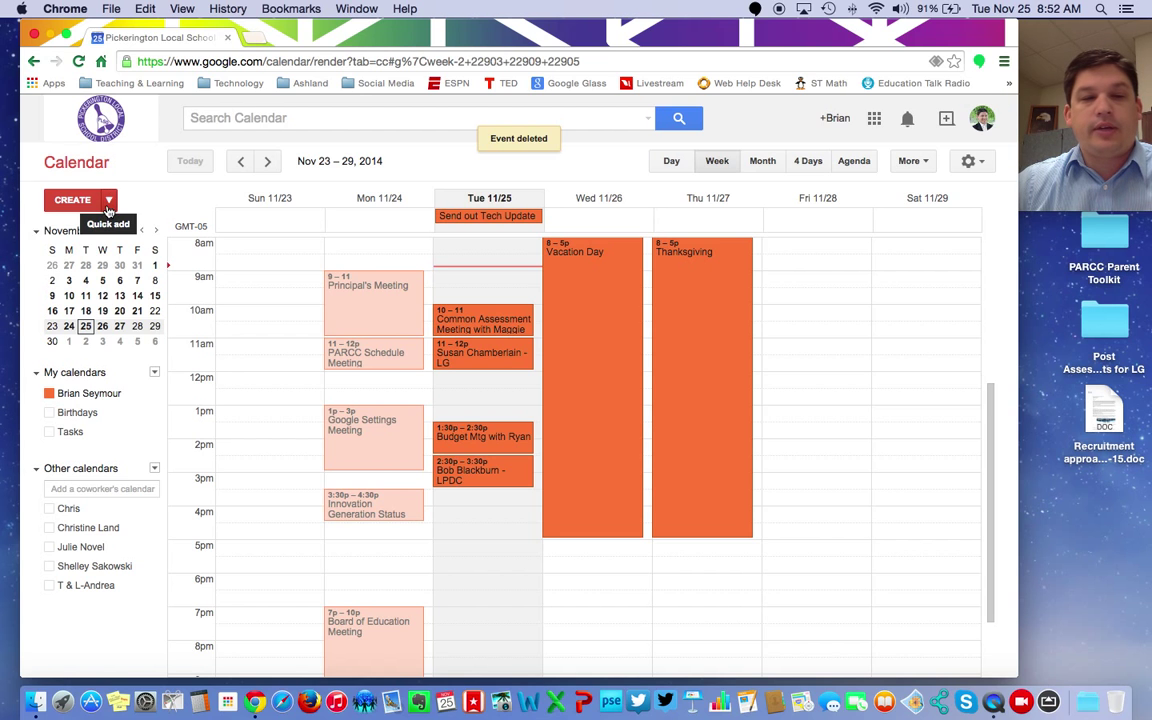
Step: In Quick Add, enter a meeting with the colleague on Friday November 28th at 10AM
left_click(111, 204)
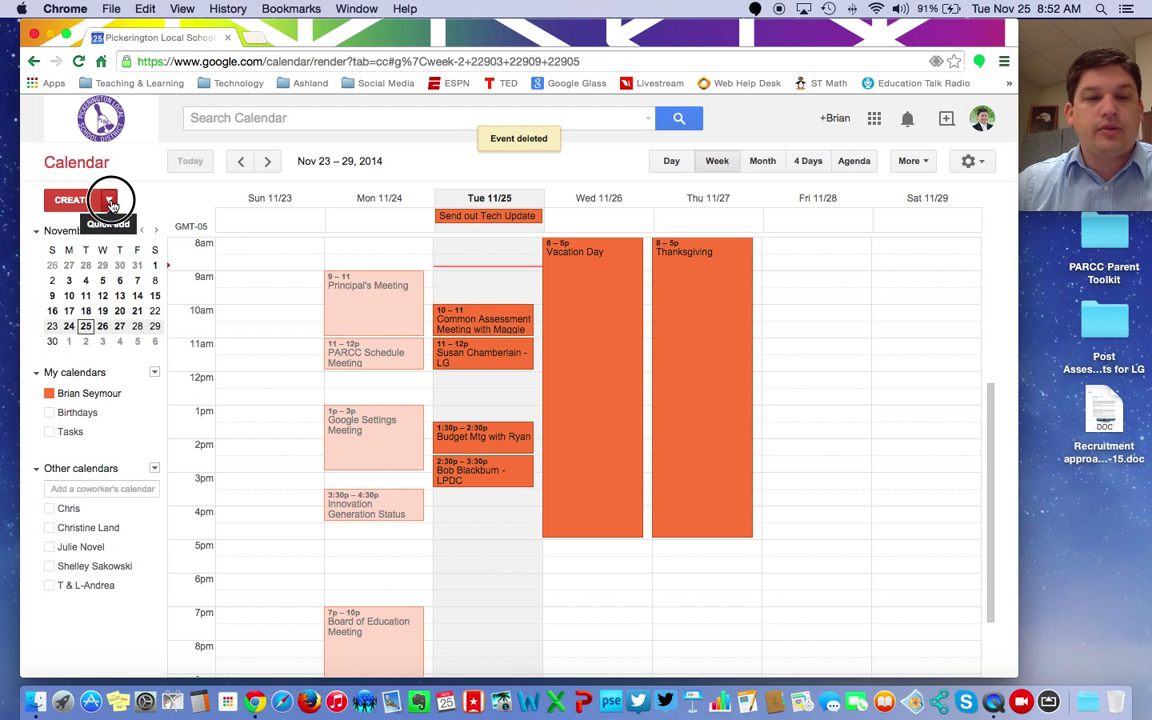
type("Me")
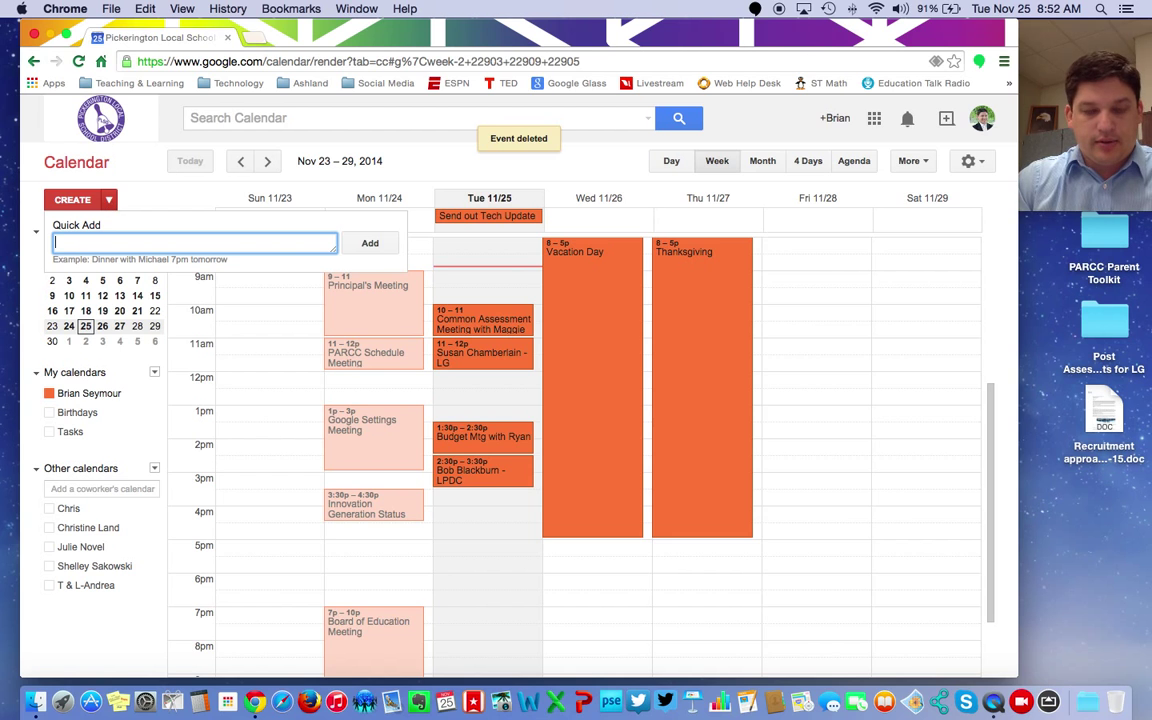
type("etin")
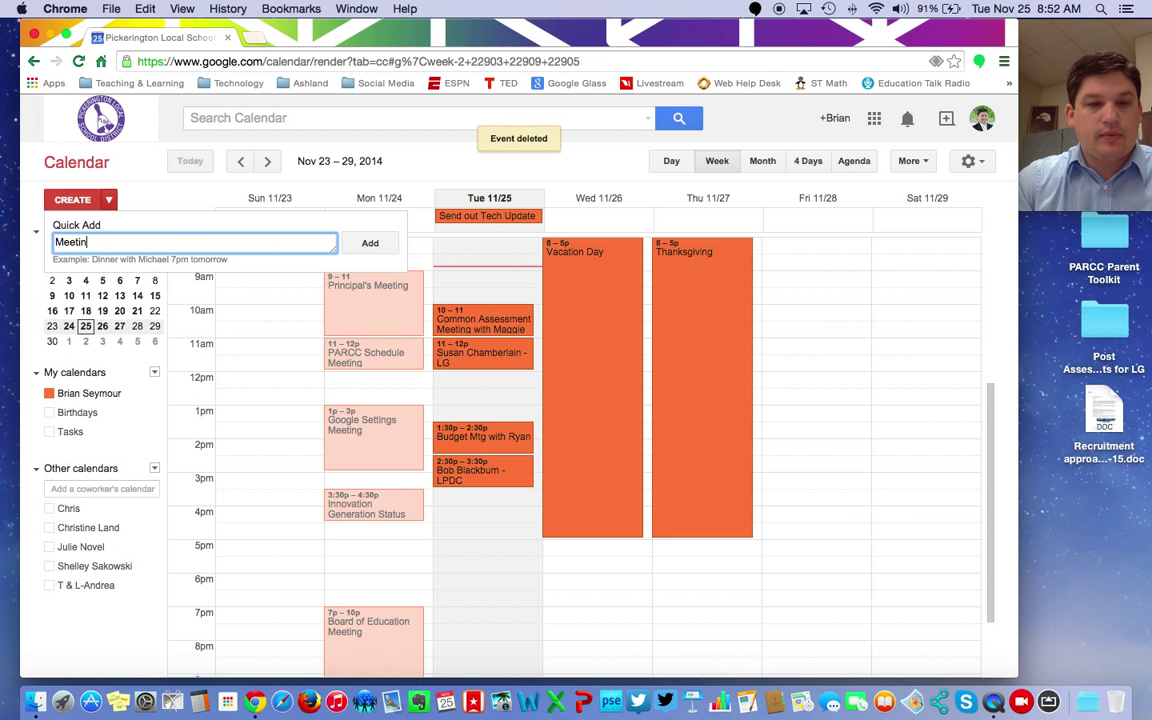
type("g with")
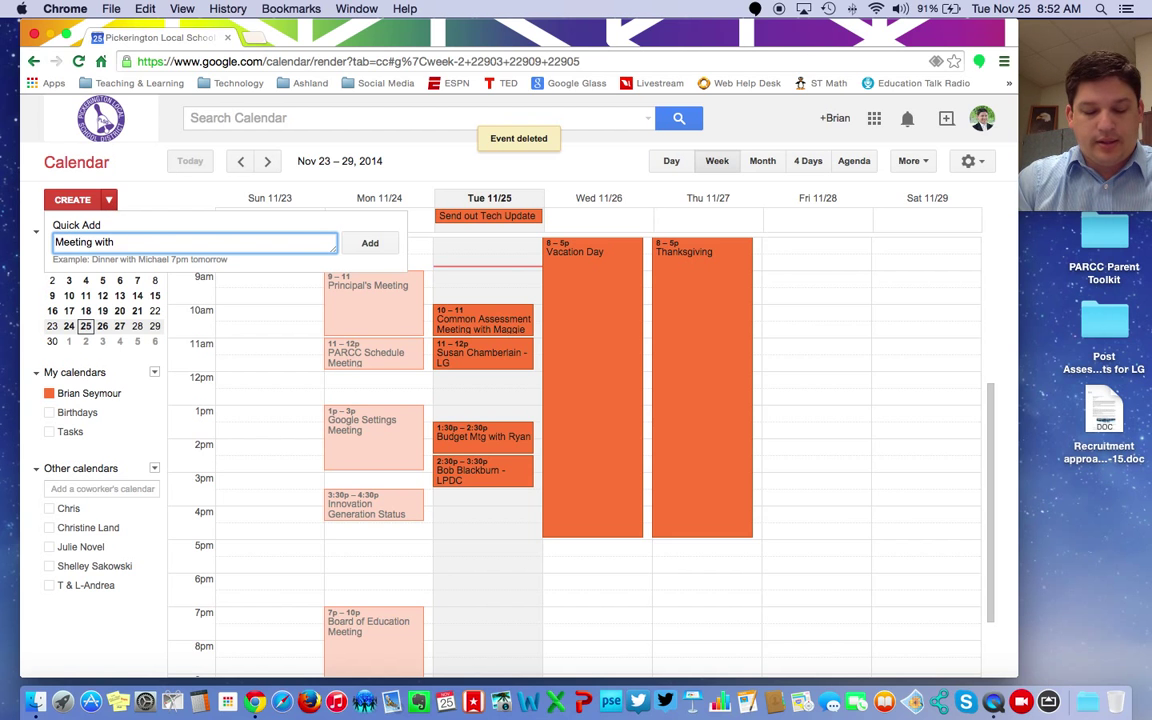
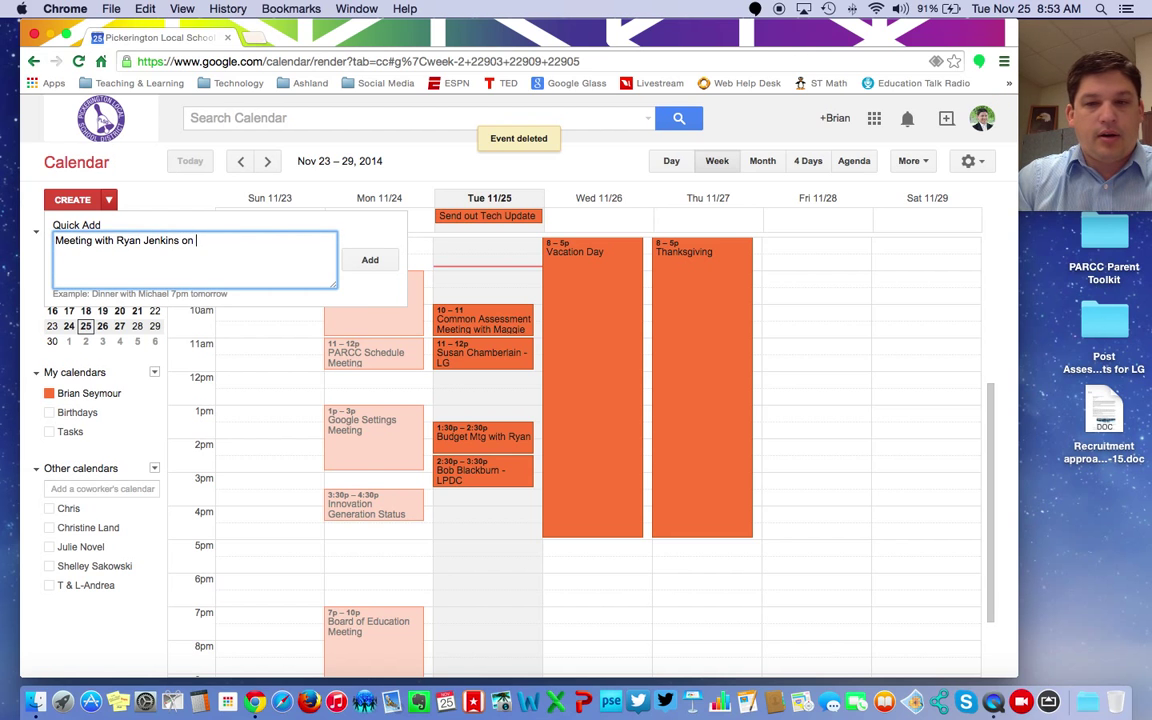
type(" Friday")
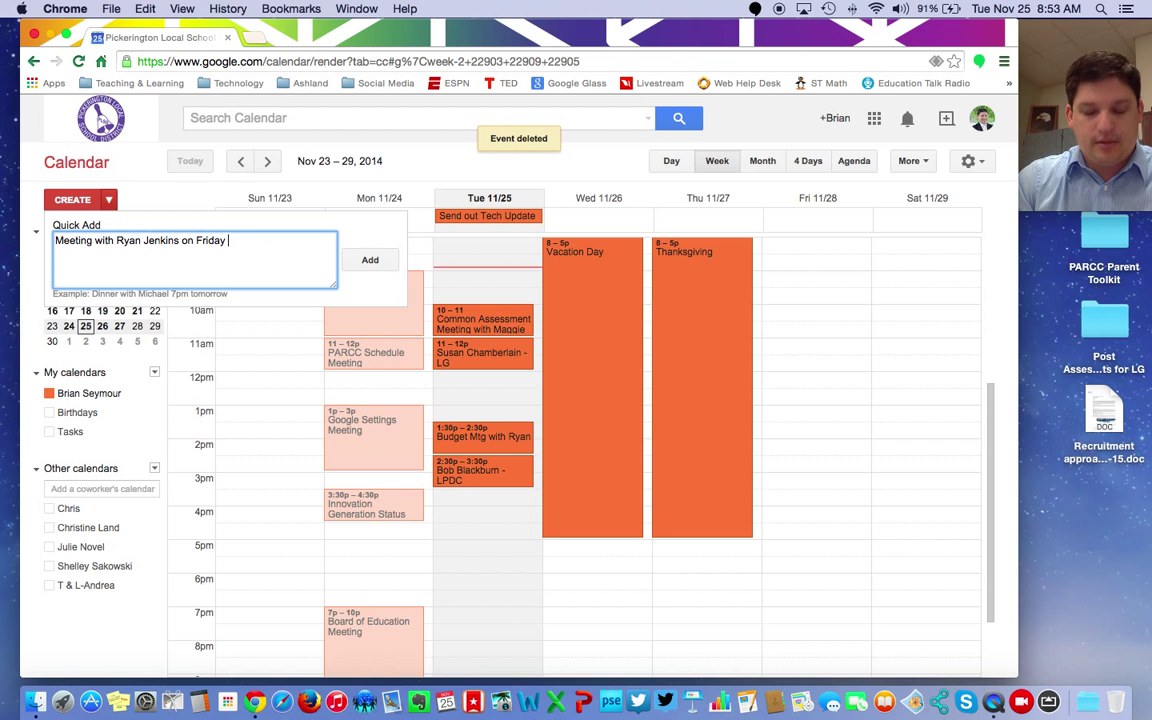
type(" November 28t")
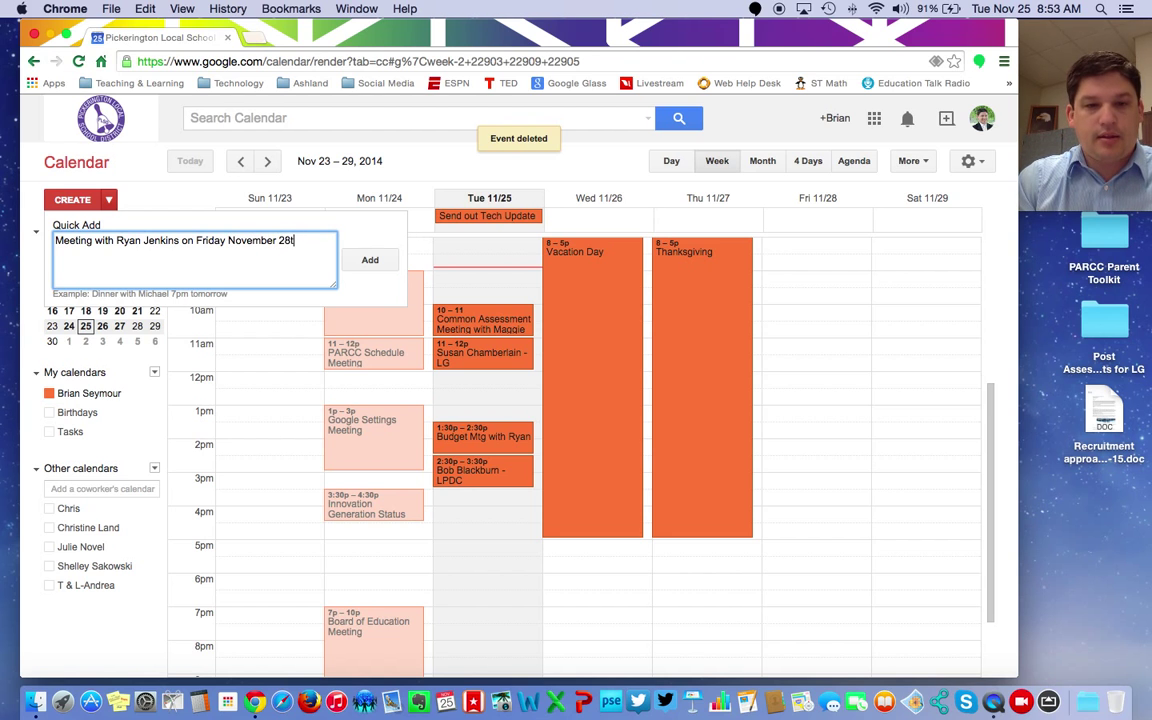
type("h at")
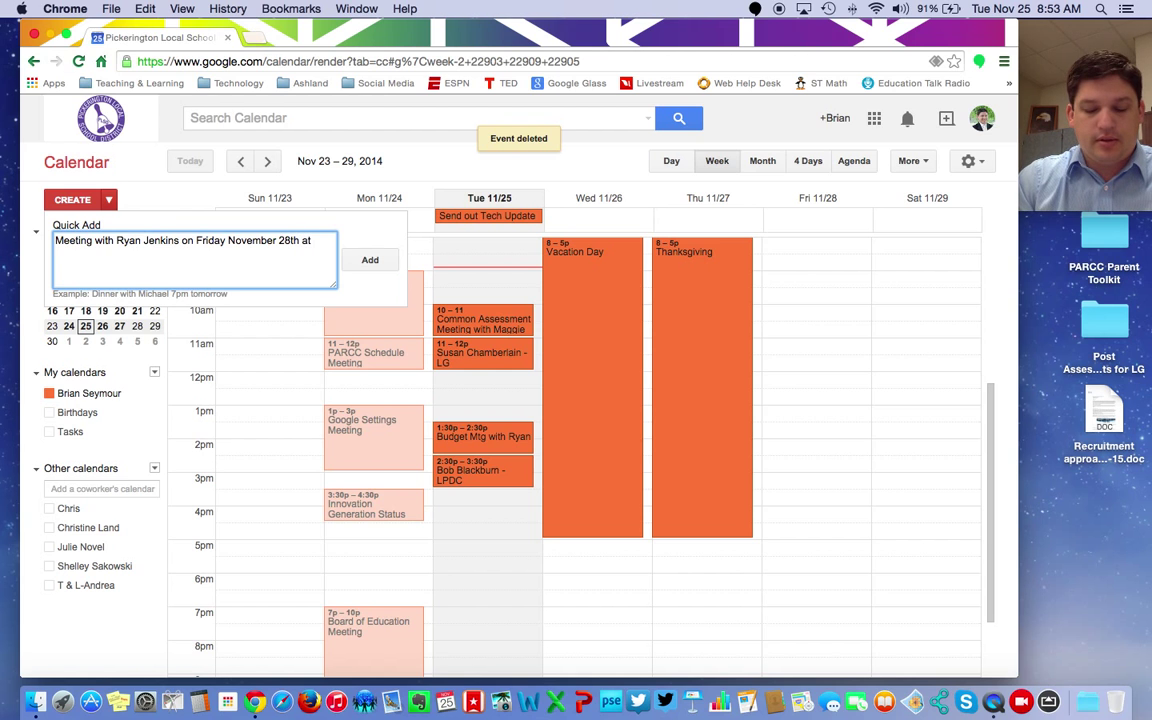
type(" 10AM")
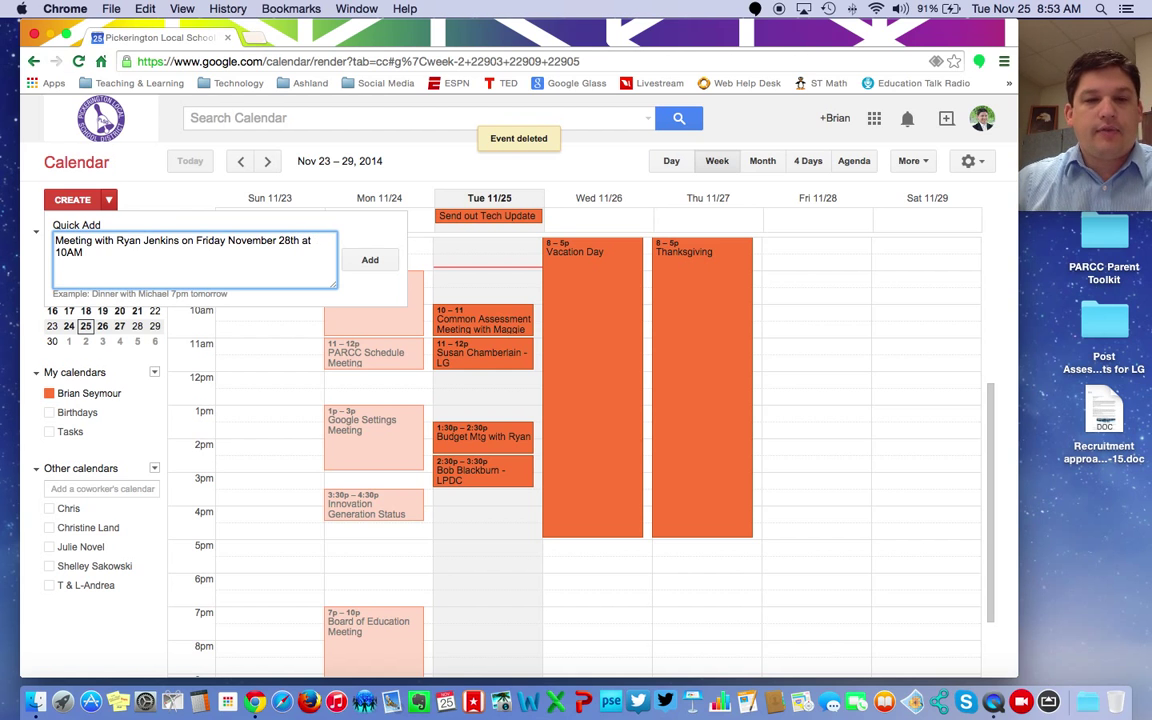
Step: Add the Quick Add meeting, resize it to 8–10am on Friday 11/28, then delete it
left_click(370, 259)
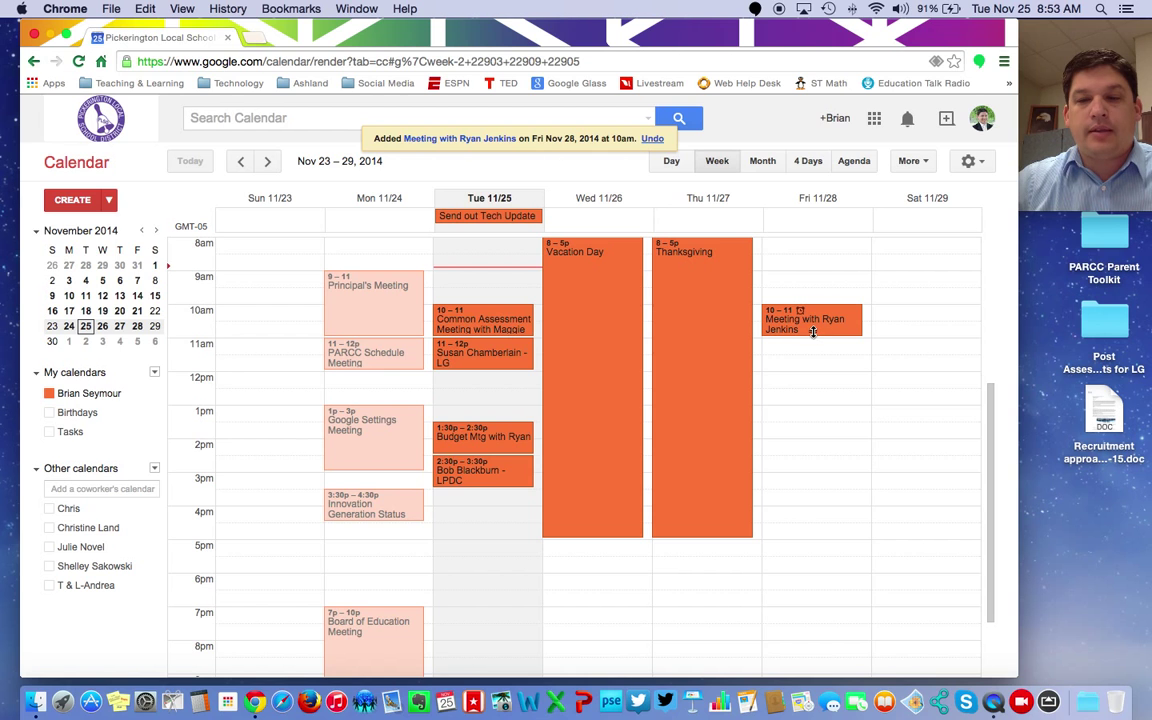
left_click_drag(813, 331, 823, 279)
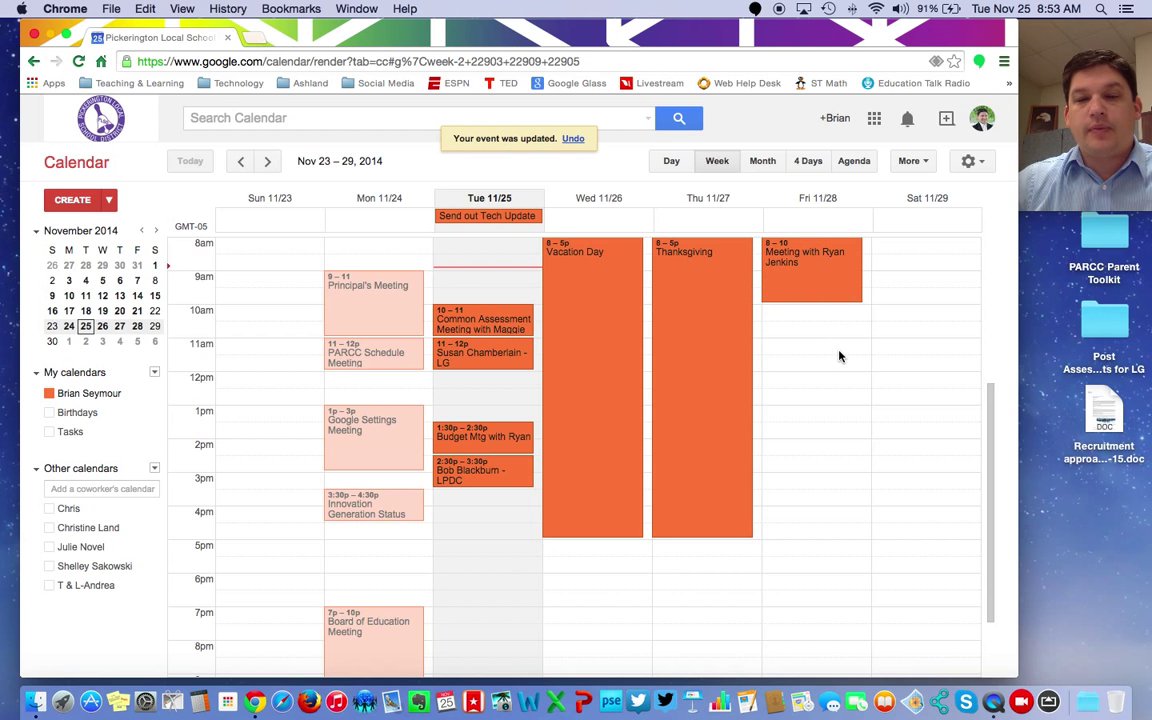
left_click(823, 281)
left_click(711, 250)
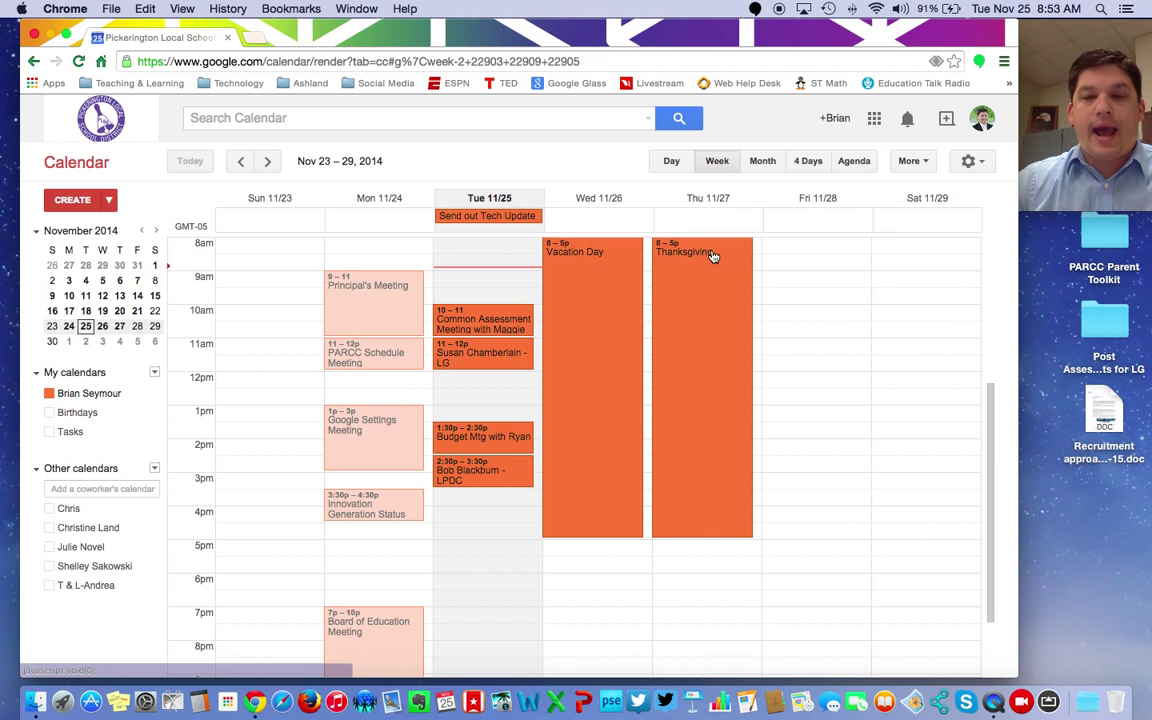
Step: Create a Friday 9am meeting titled with the colleague's name at the Teaching and Learning Office
double_click(810, 278)
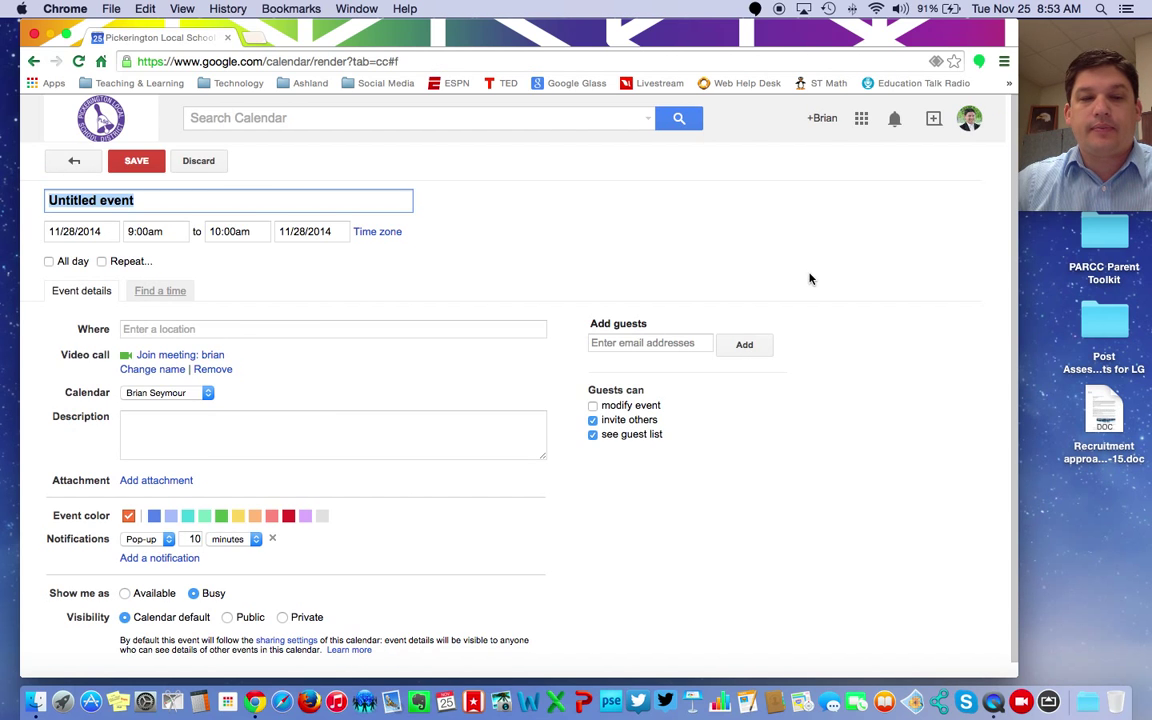
type("Meeting ")
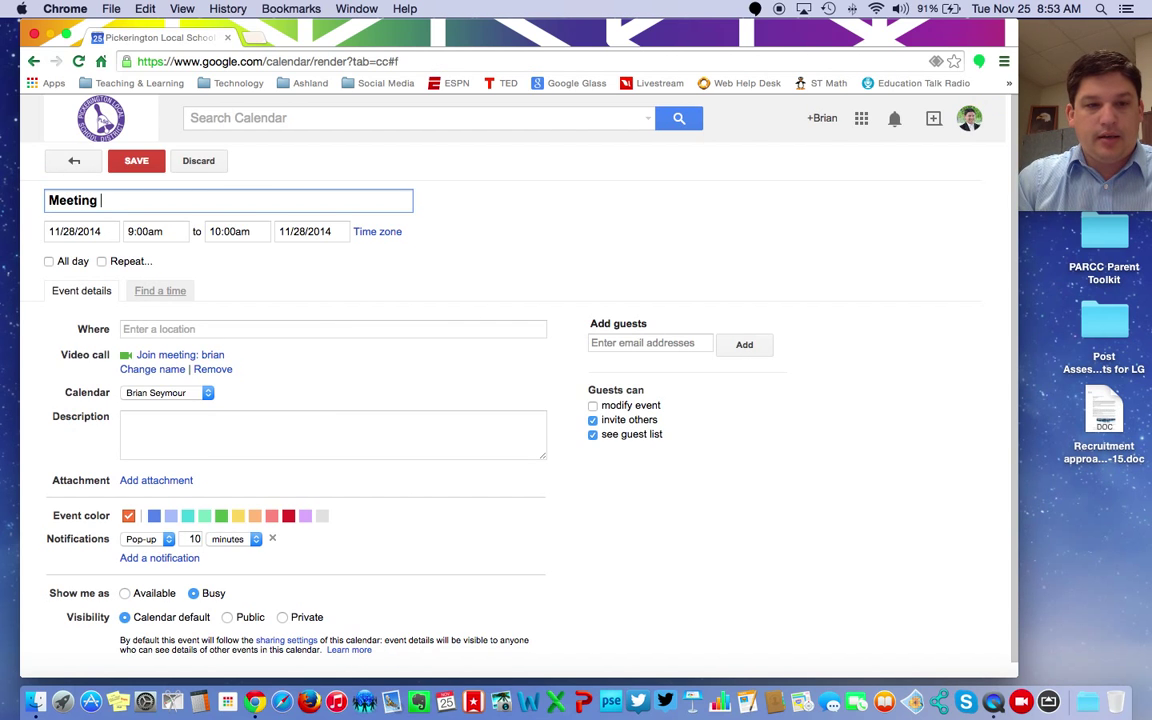
type("with")
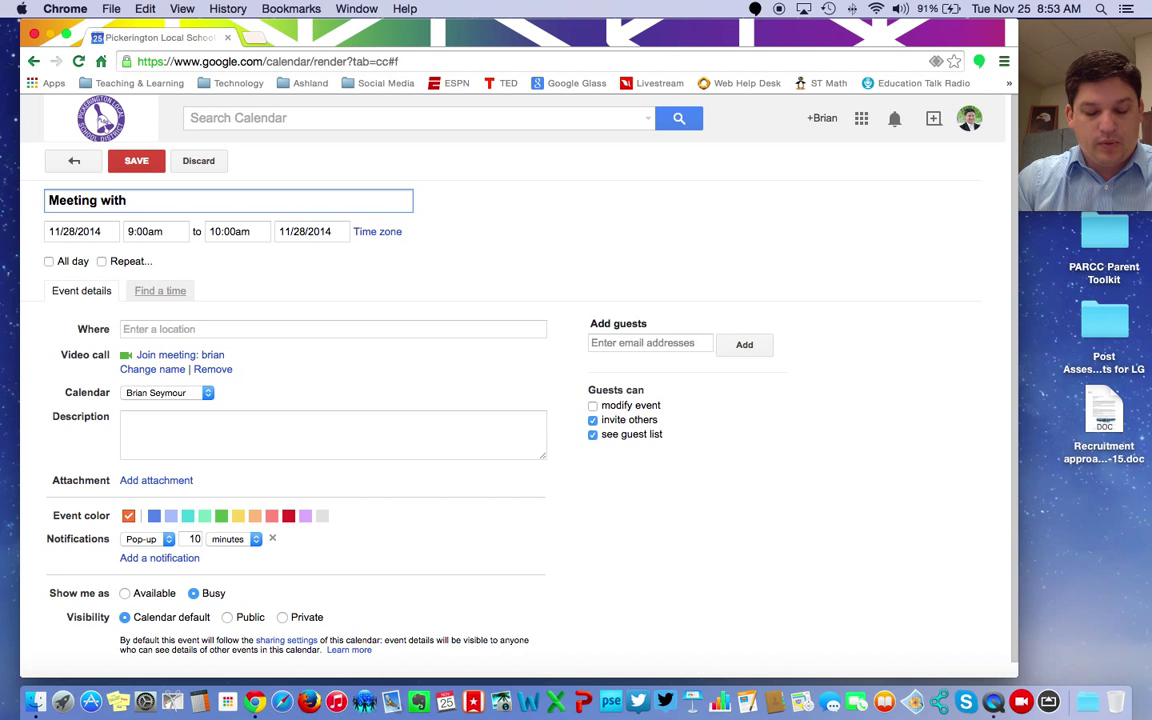
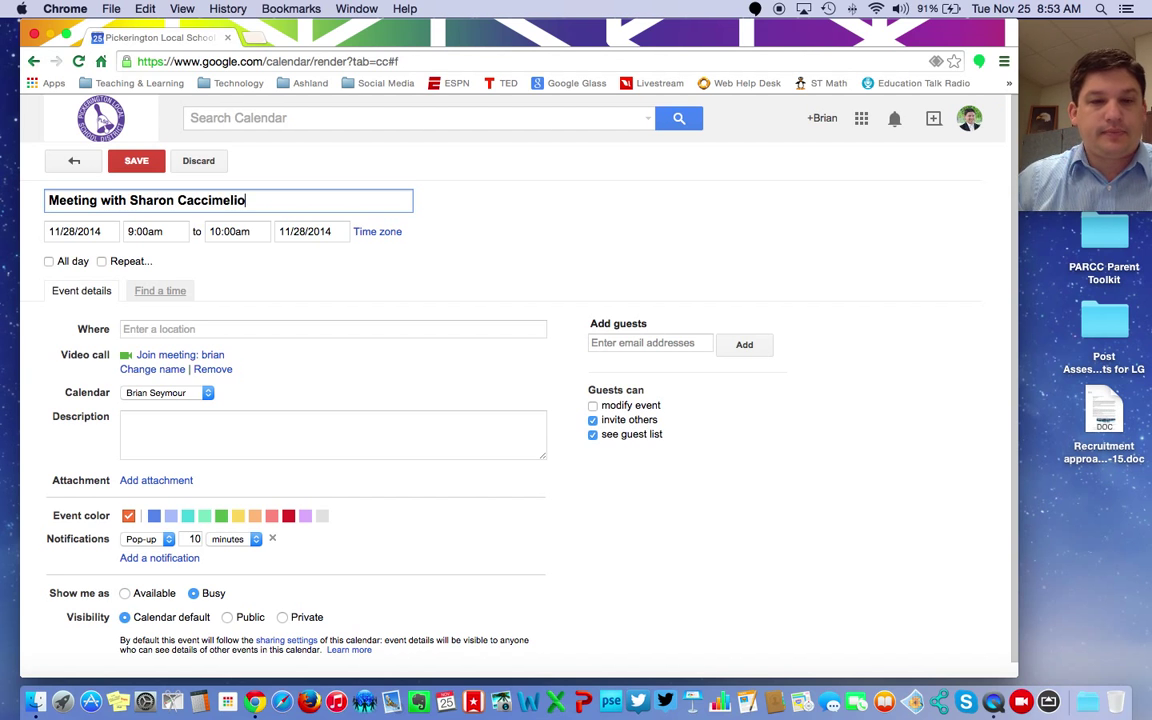
left_click(152, 329)
type("T")
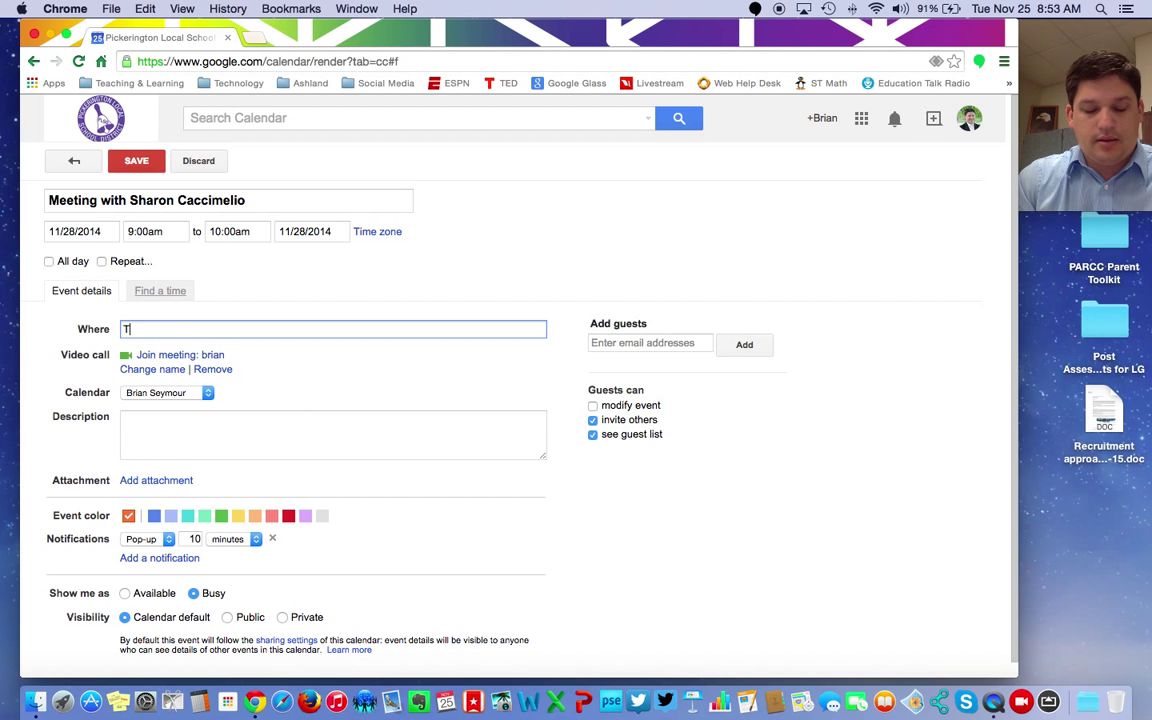
type("eaching and Le")
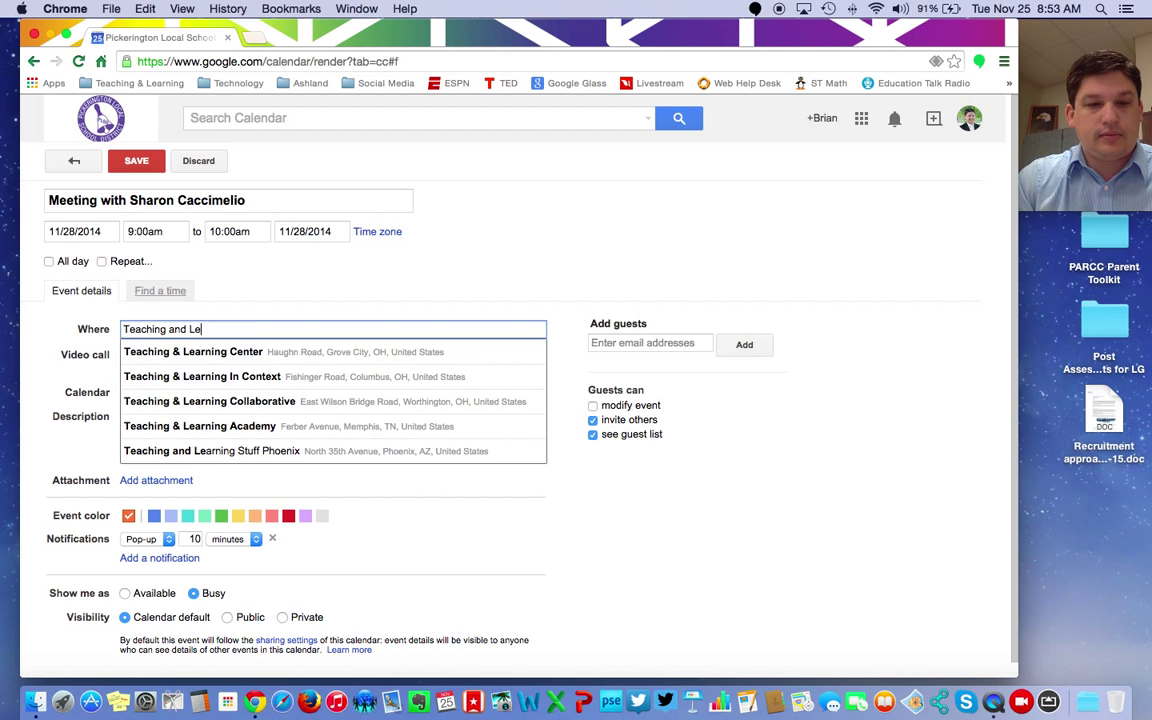
type("anc")
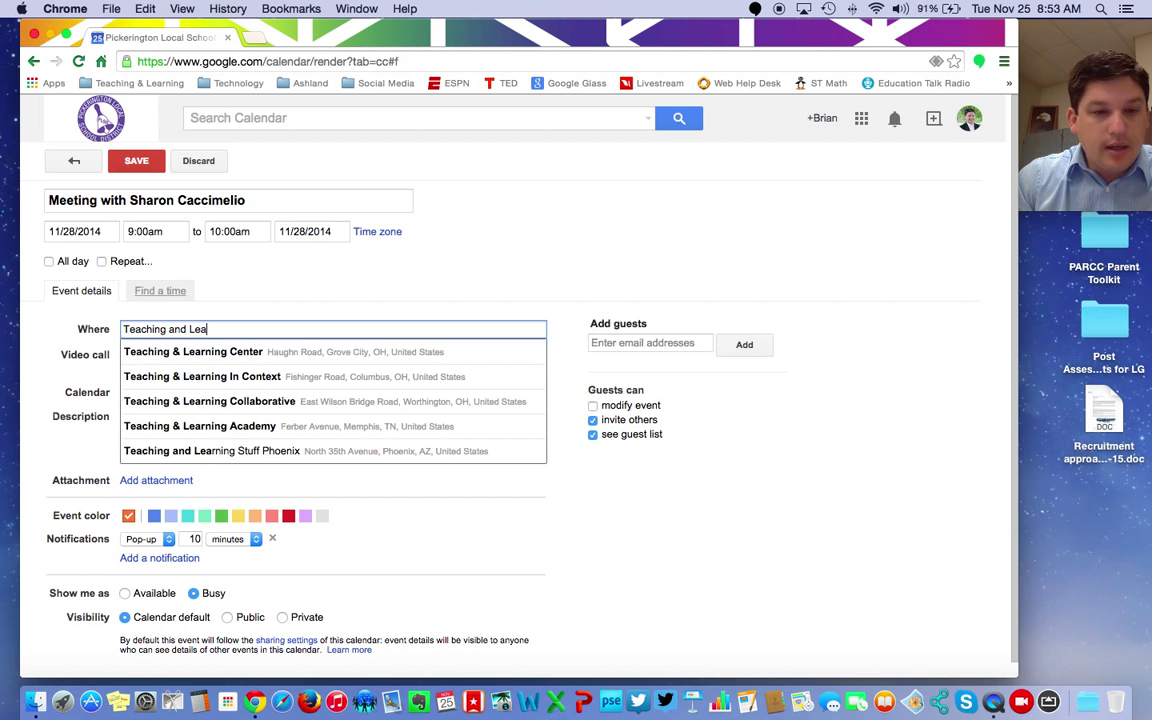
type("rning Ofic")
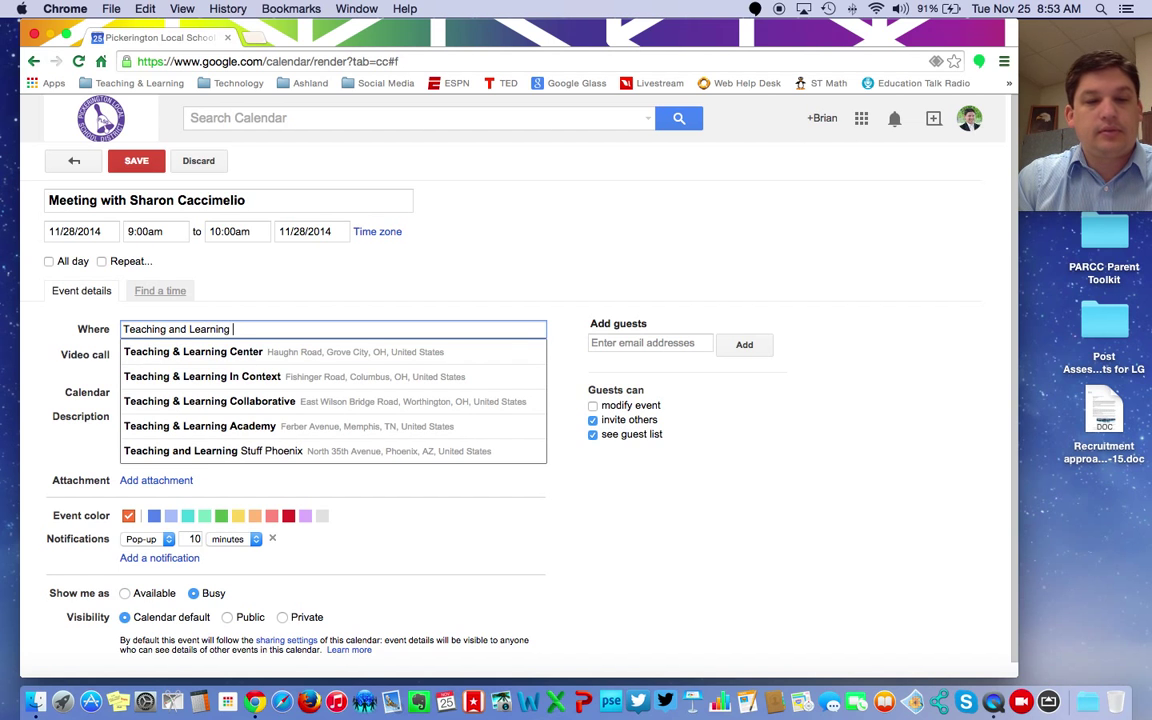
key("BackSpace")
key("BackSpace")
type("fice")
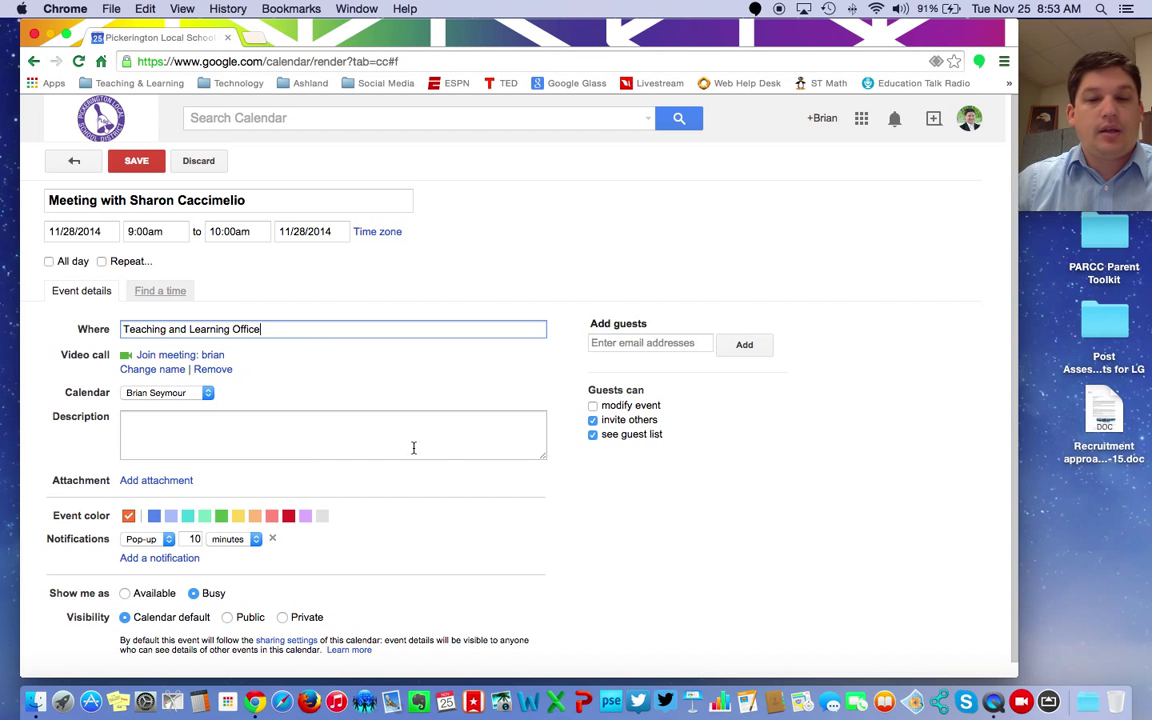
left_click(663, 522)
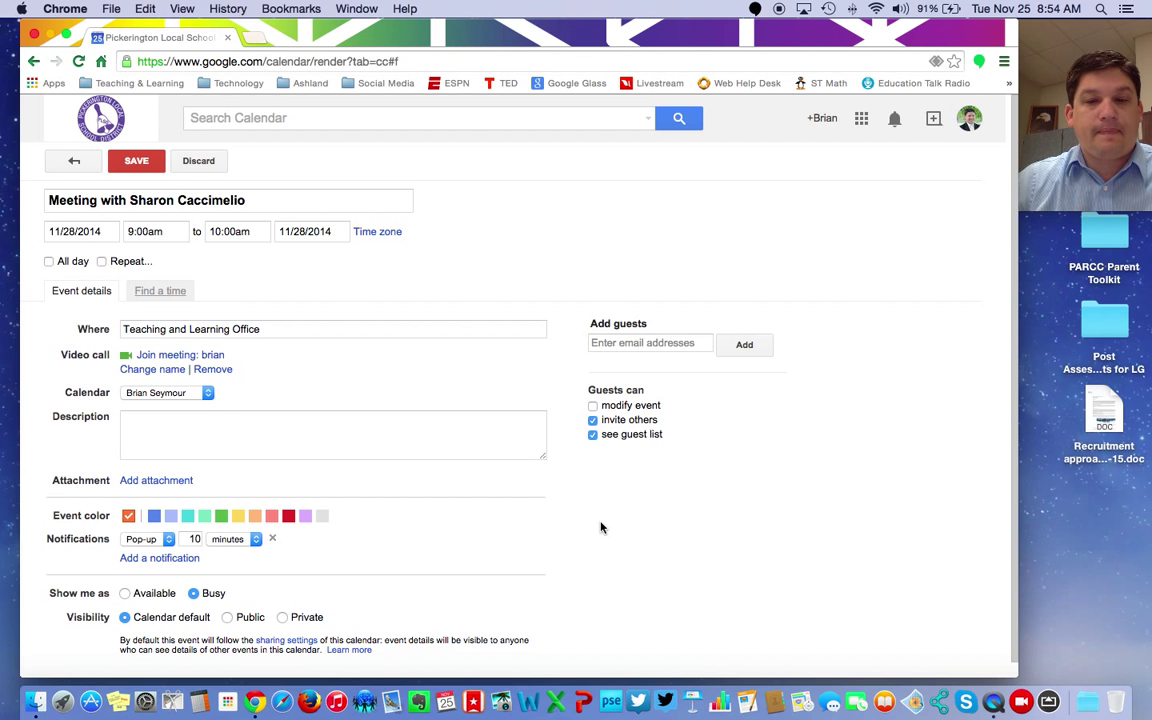
Step: Give the meeting the teal colour and save it
scroll(602, 527, "down", 1)
left_click(189, 500)
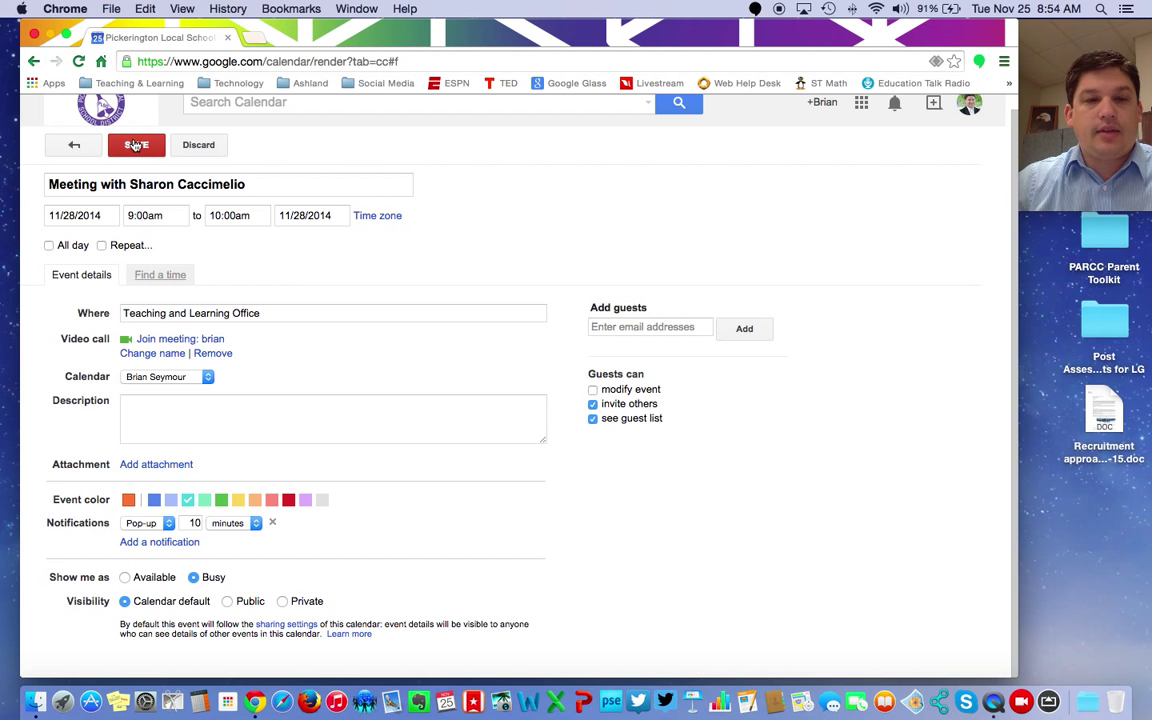
left_click(136, 144)
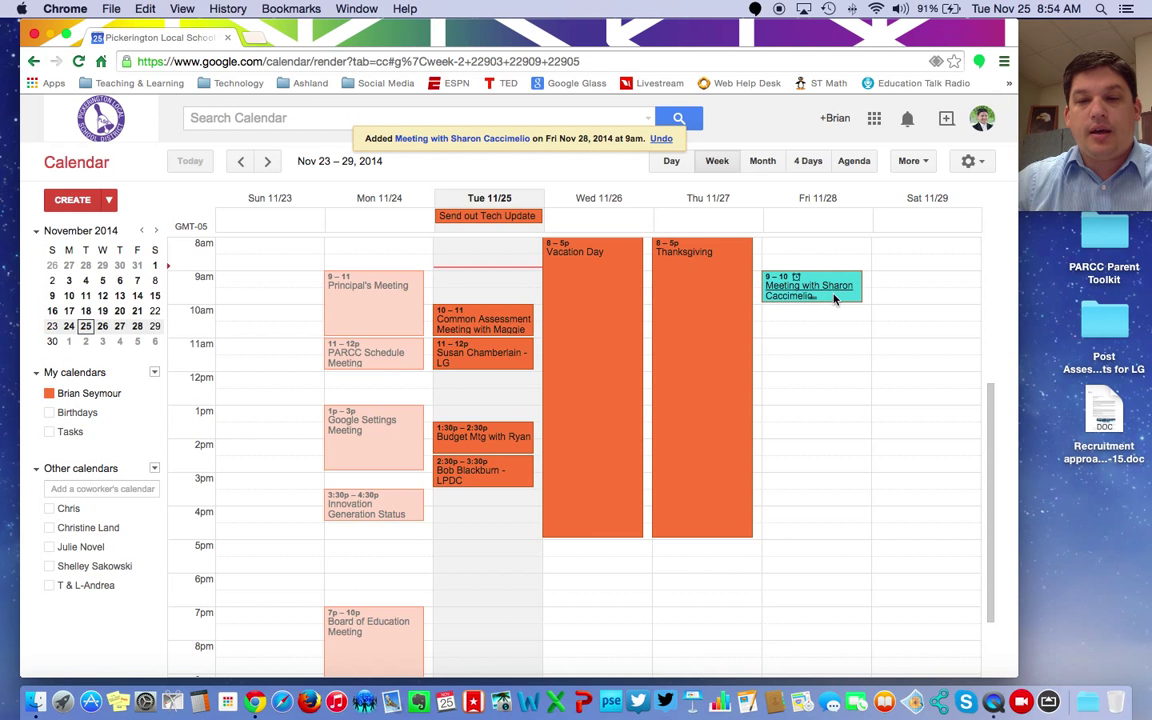
Step: Delete the Friday meeting, then drag out a Friday 9am–2pm block and cancel it
left_click(828, 294)
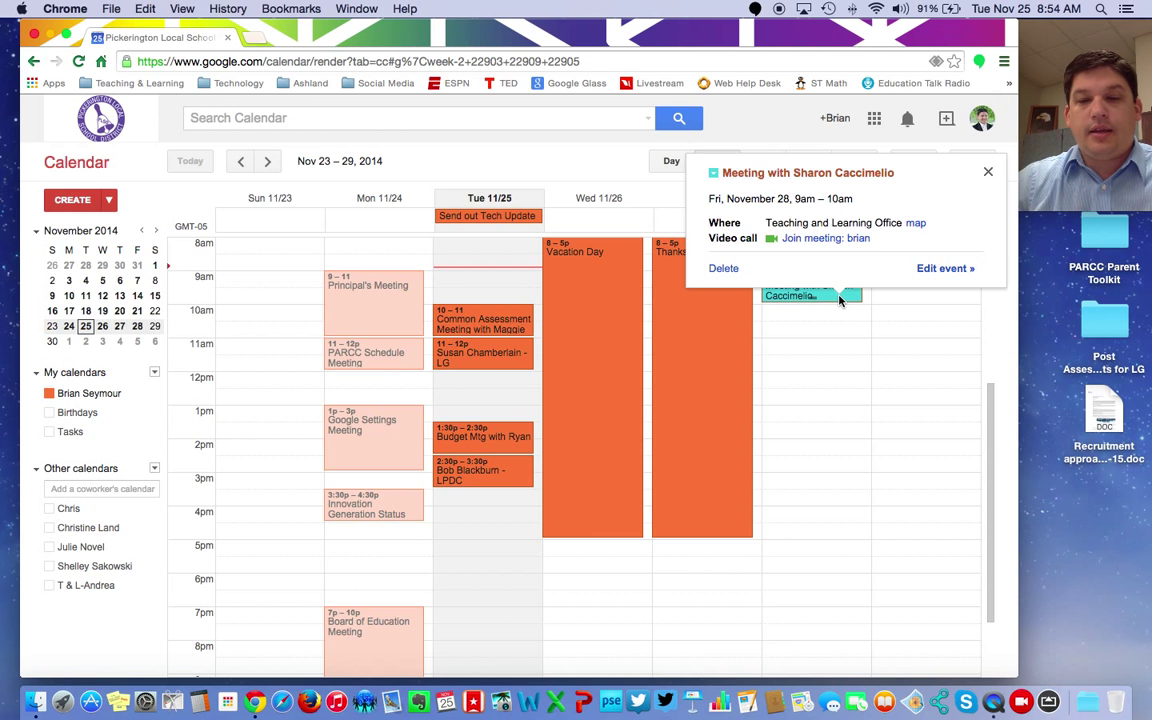
left_click(723, 268)
left_click_drag(821, 272, 818, 430)
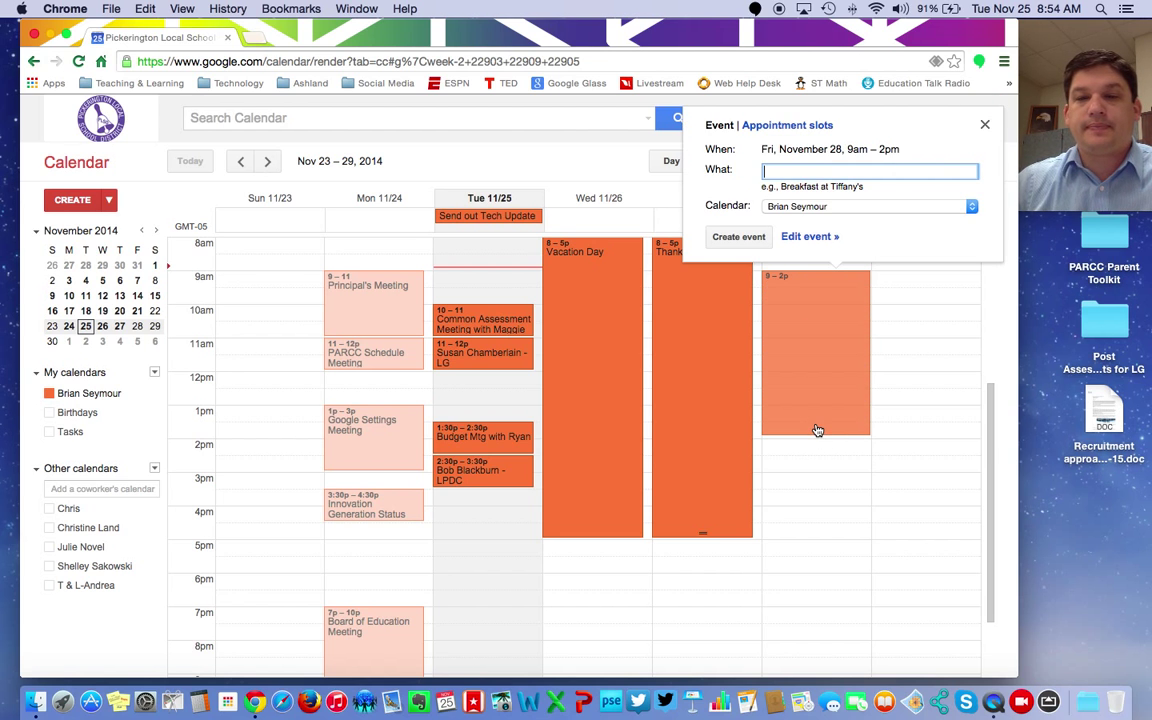
left_click(985, 127)
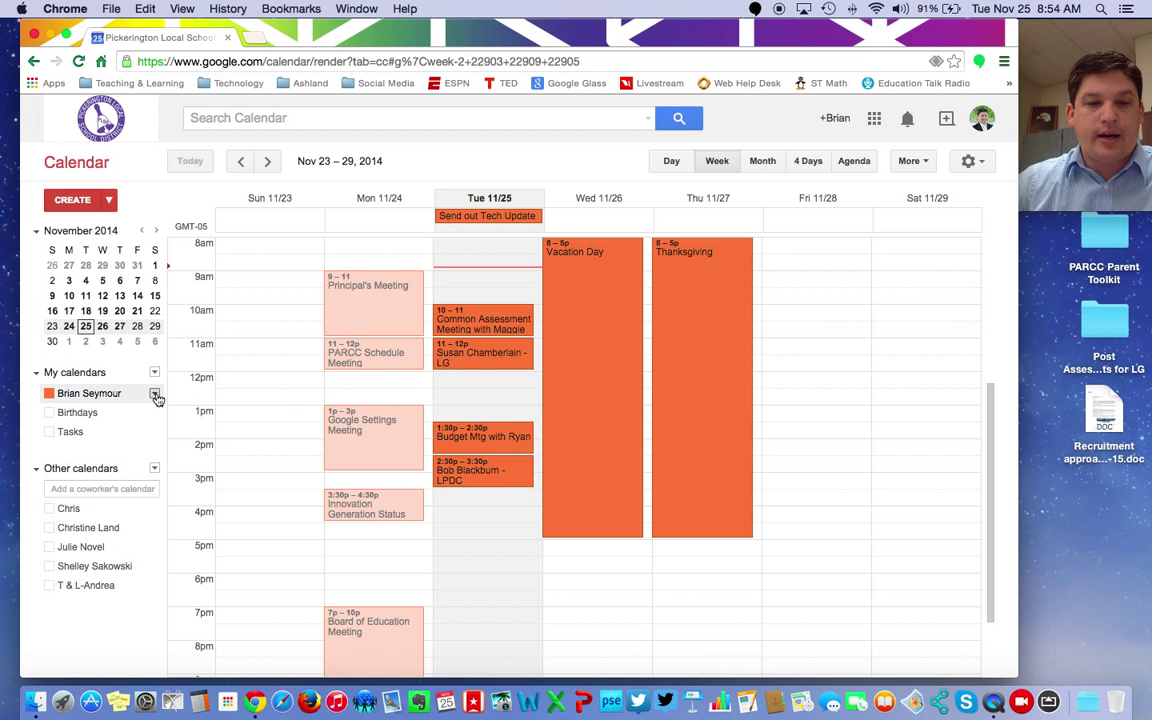
Step: Open the personal calendar's sharing settings and switch sharing with others on, then back off
left_click(155, 396)
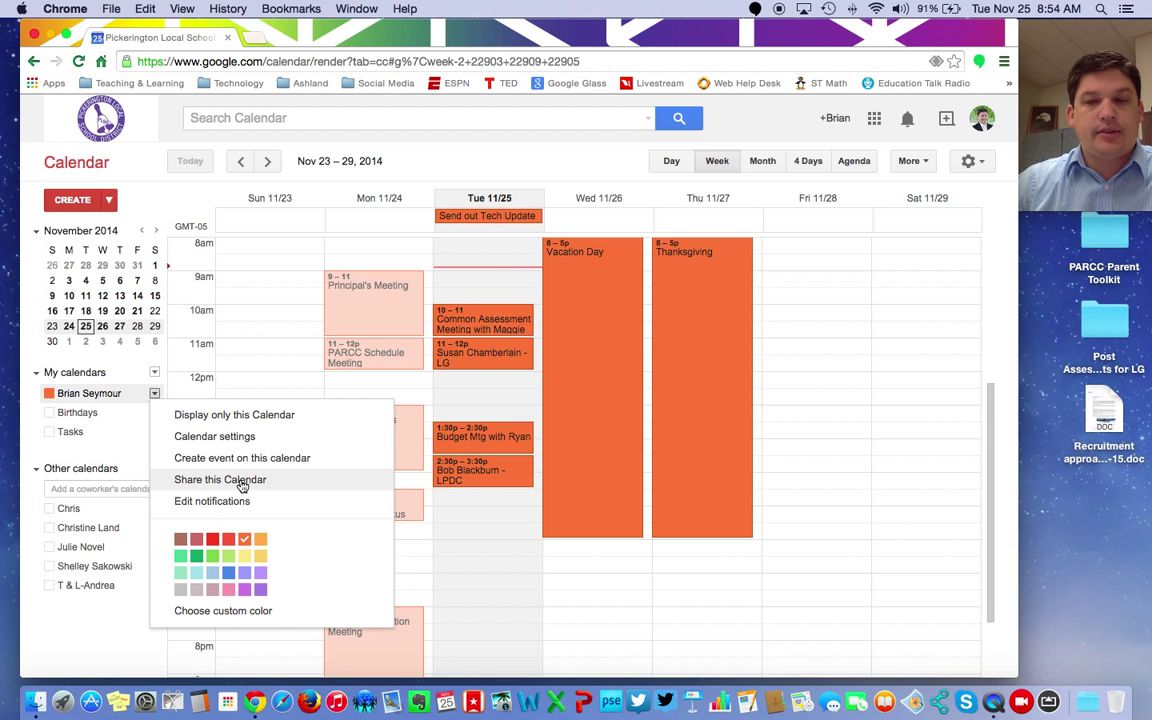
left_click(241, 481)
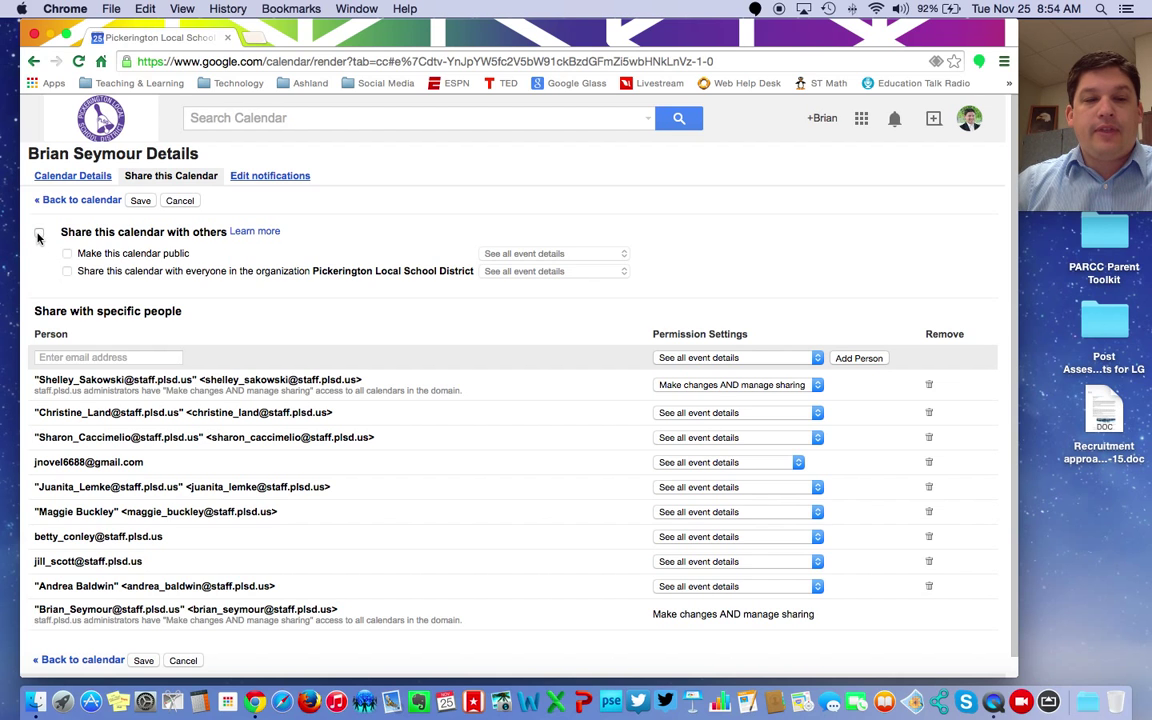
left_click(38, 235)
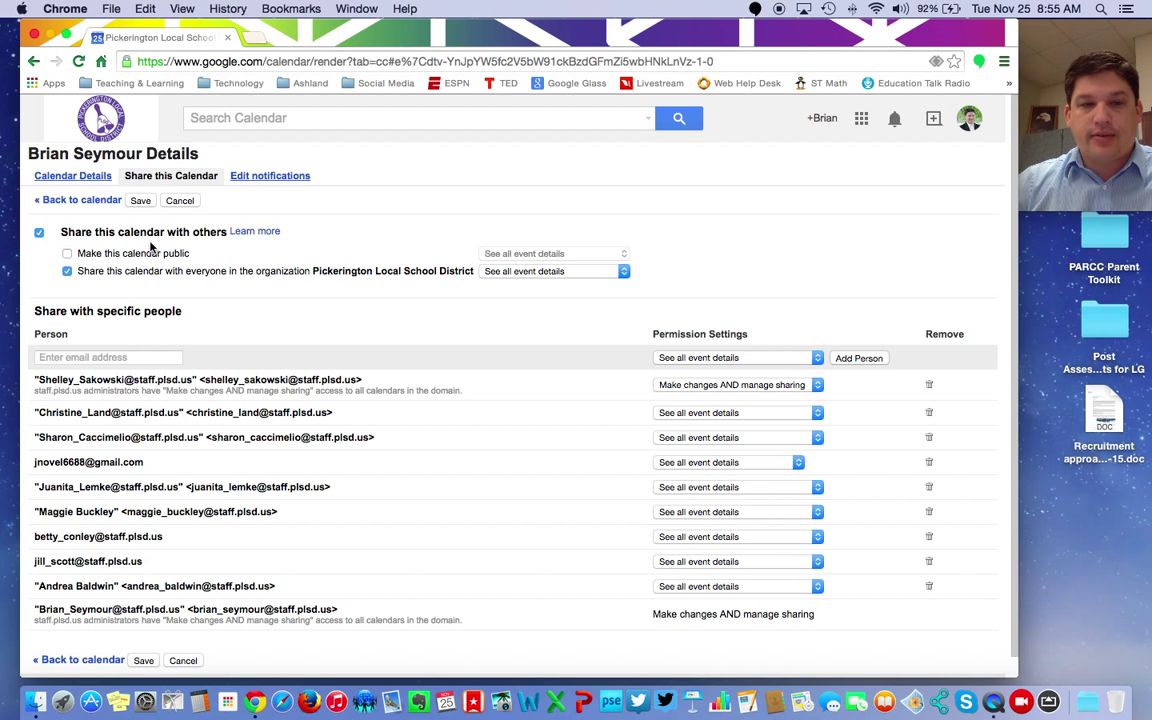
left_click(40, 233)
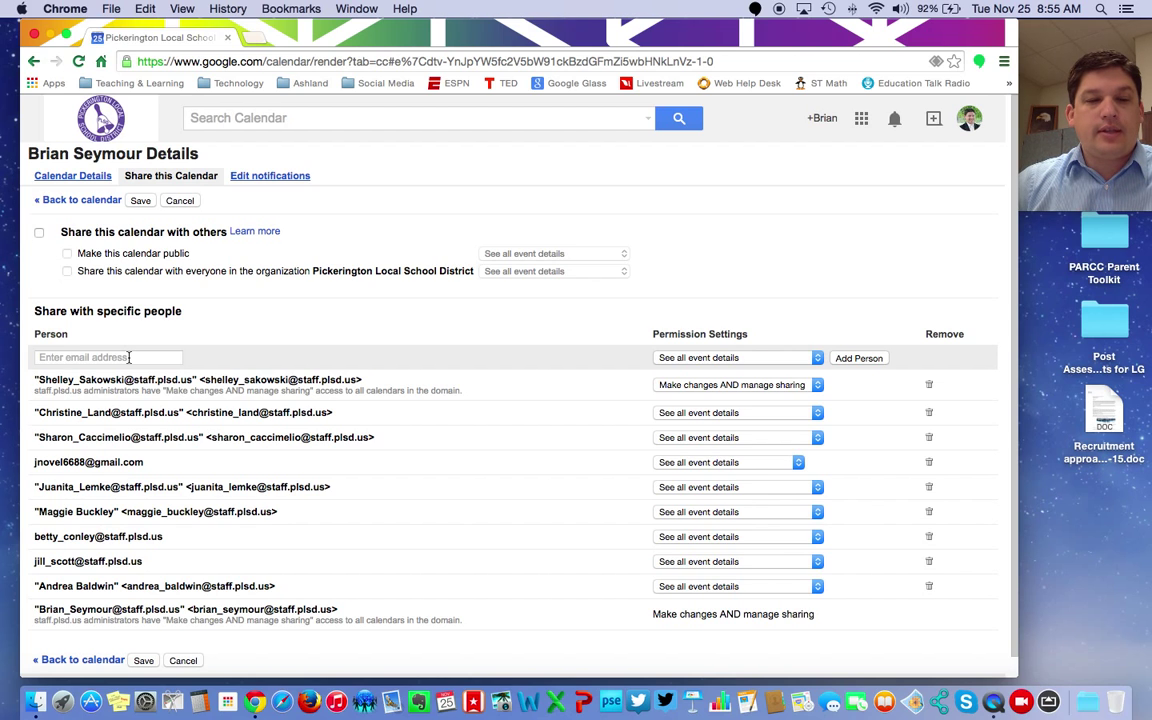
Step: Add a colleague from the name suggestions to the sharing list with See all event details permission
left_click(129, 357)
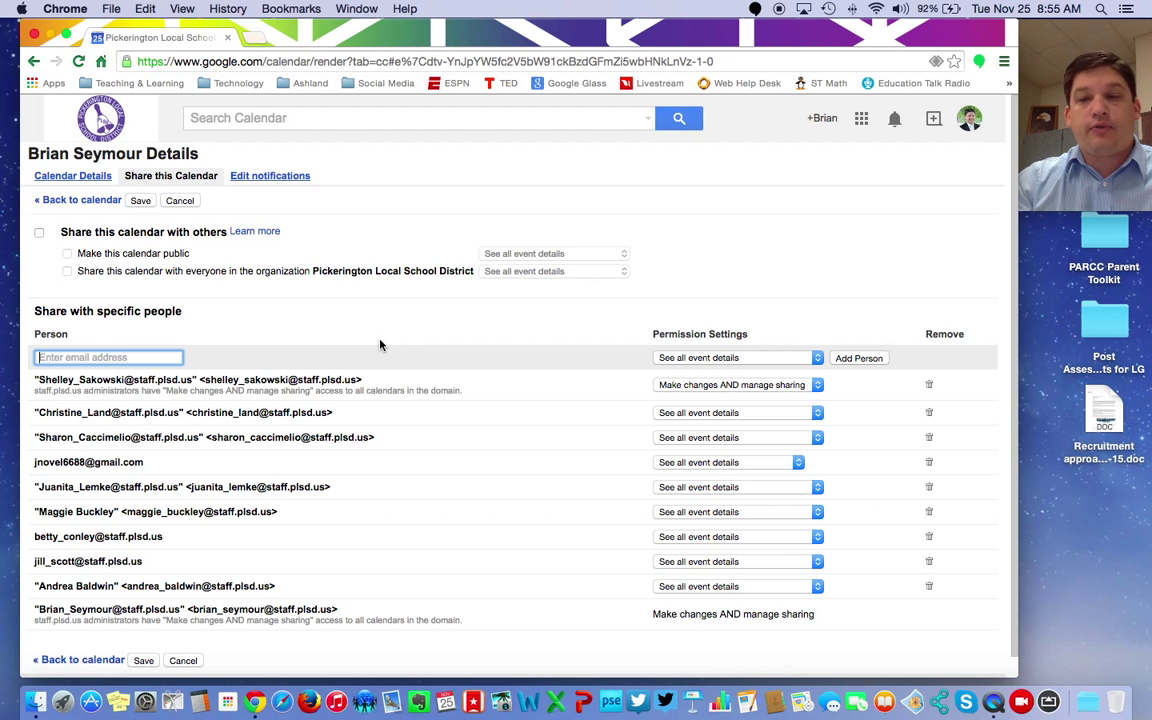
type("Bob")
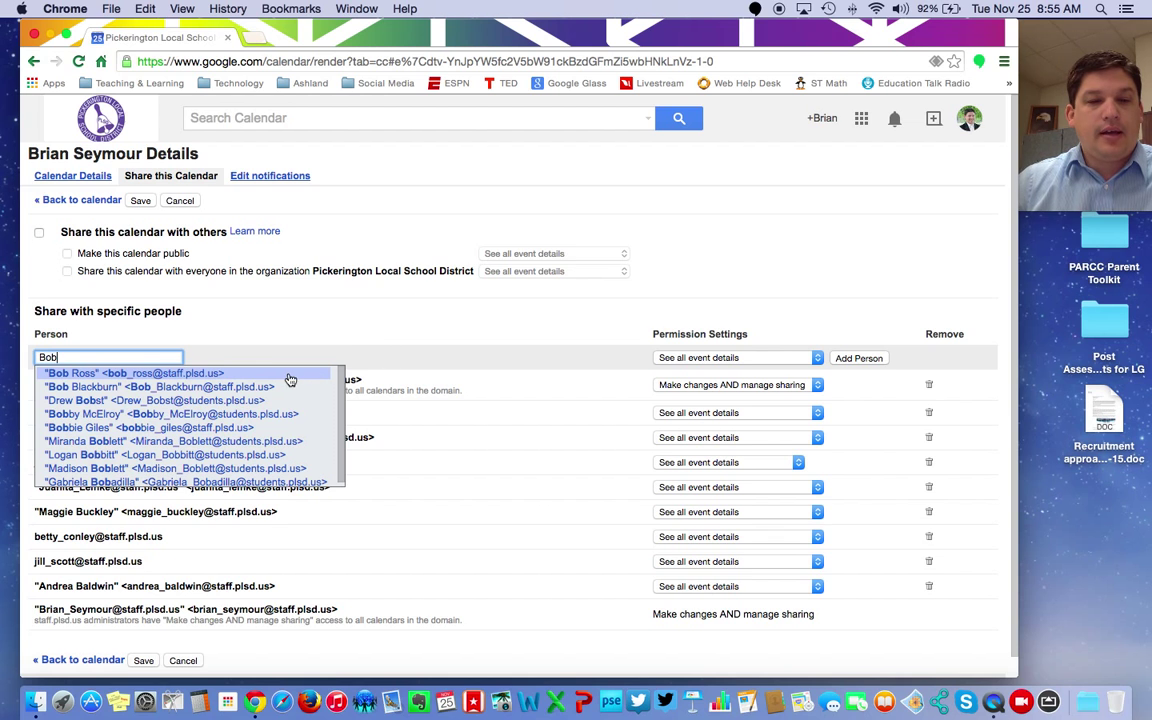
left_click(275, 373)
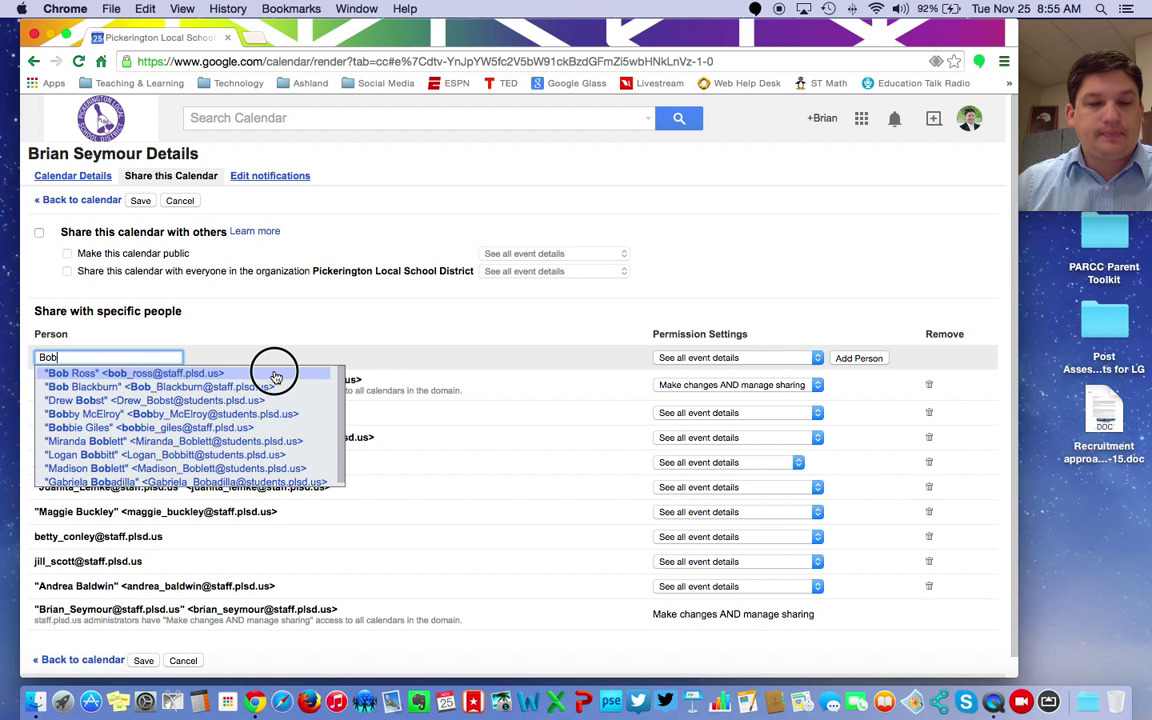
scroll(505, 503, "down", 1)
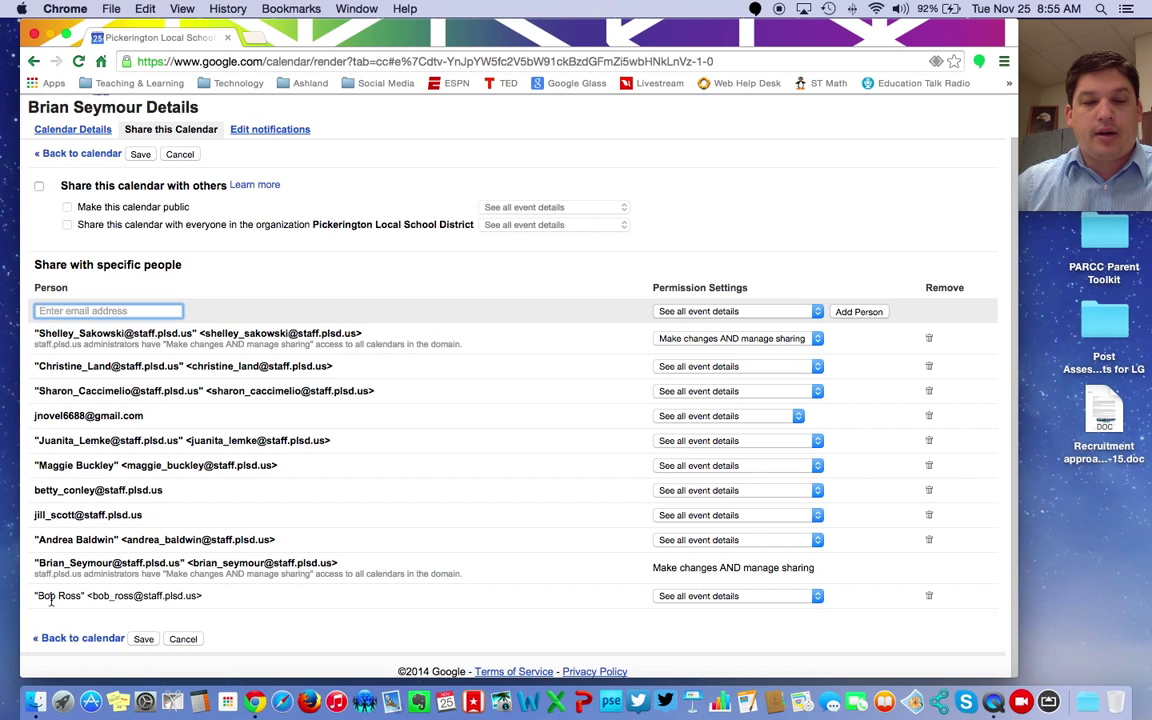
left_click(807, 600)
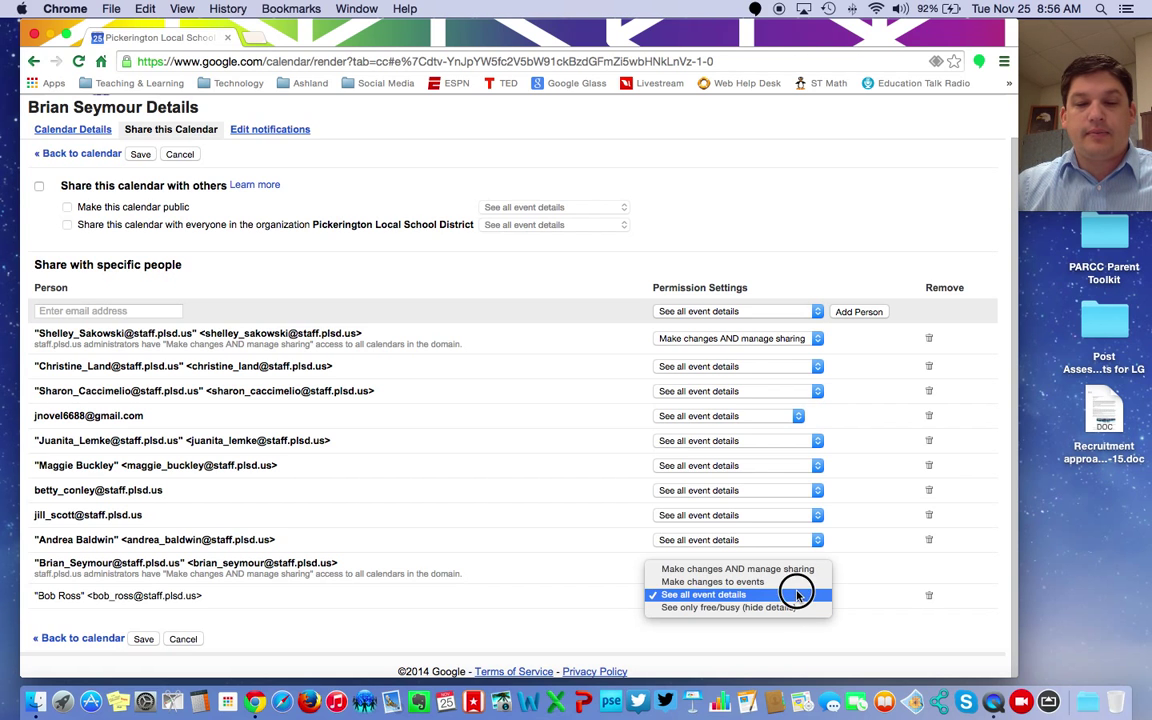
left_click(797, 596)
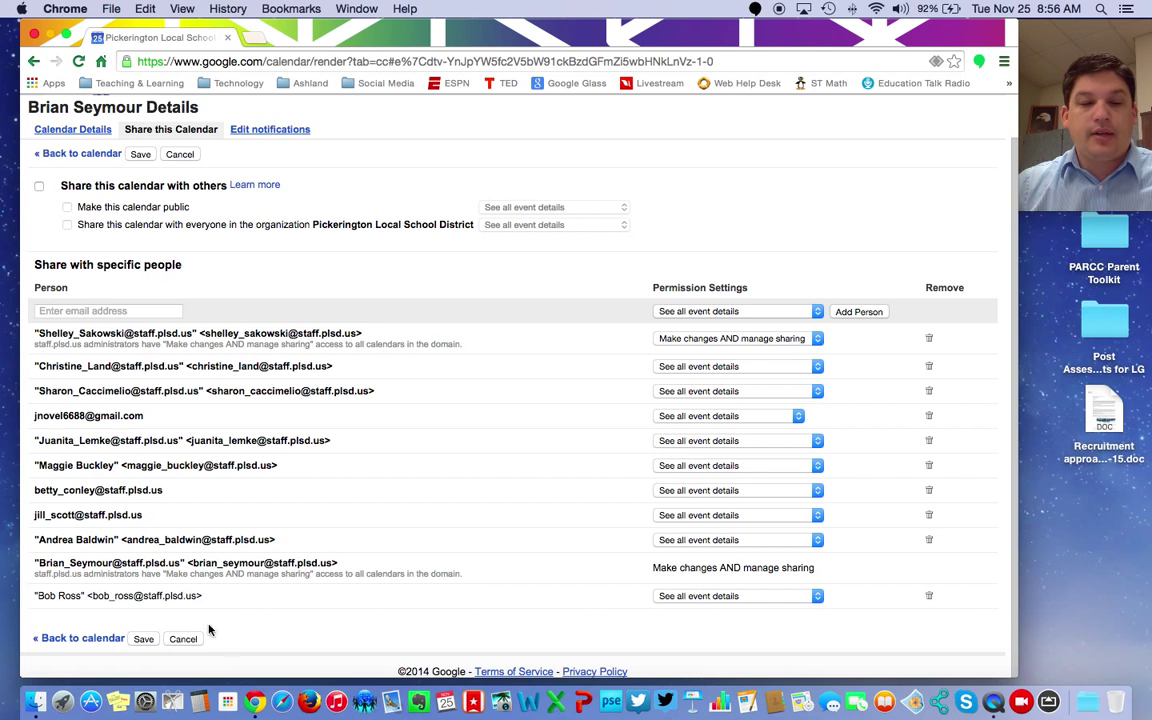
Step: Save the sharing changes, returning to the Nov 23–29, 2014 week view
left_click(143, 638)
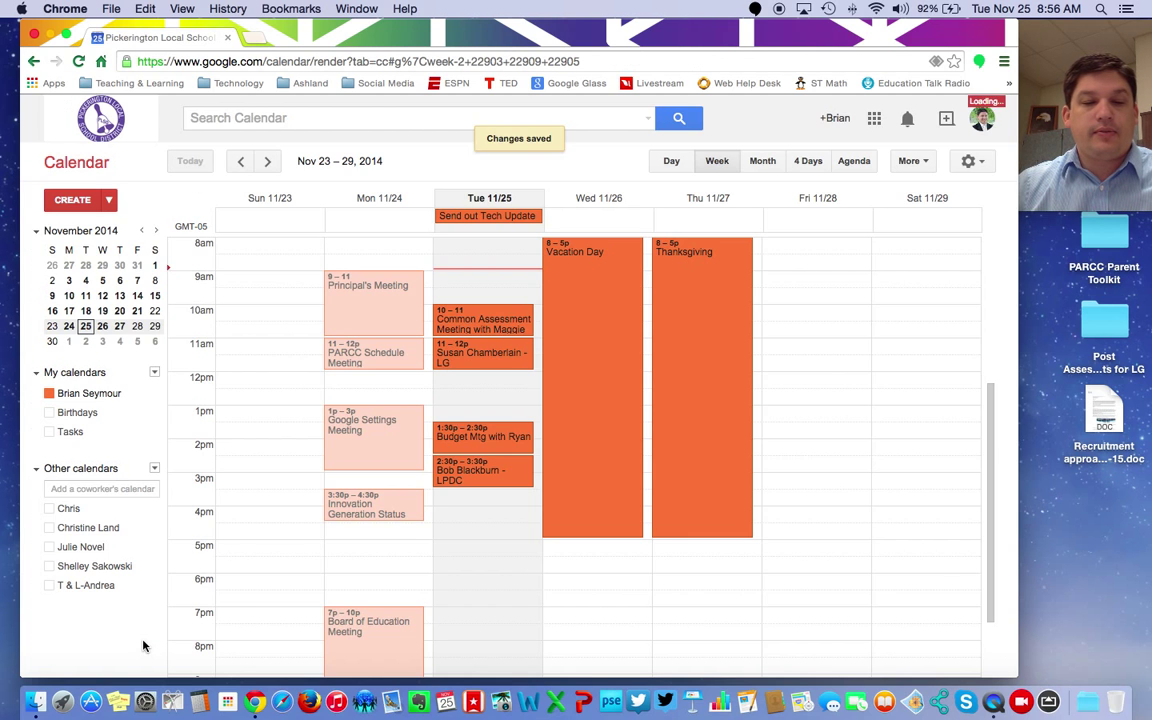